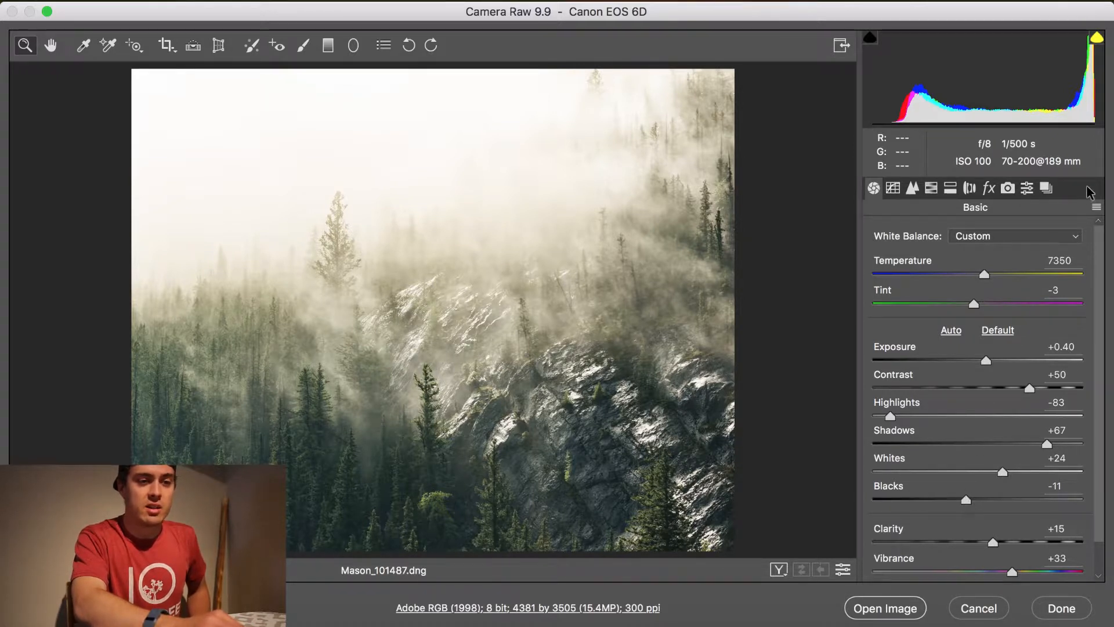
Step: Apply the Camera Raw defaults to compare against the edit, and restore the edited image settings
click(1096, 208)
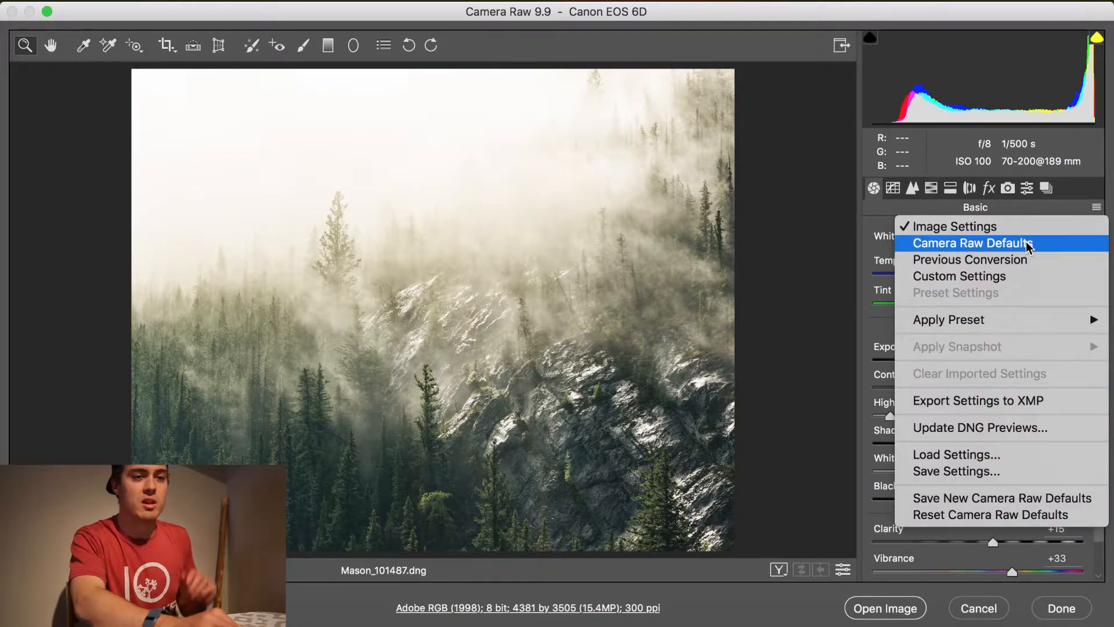
click(963, 244)
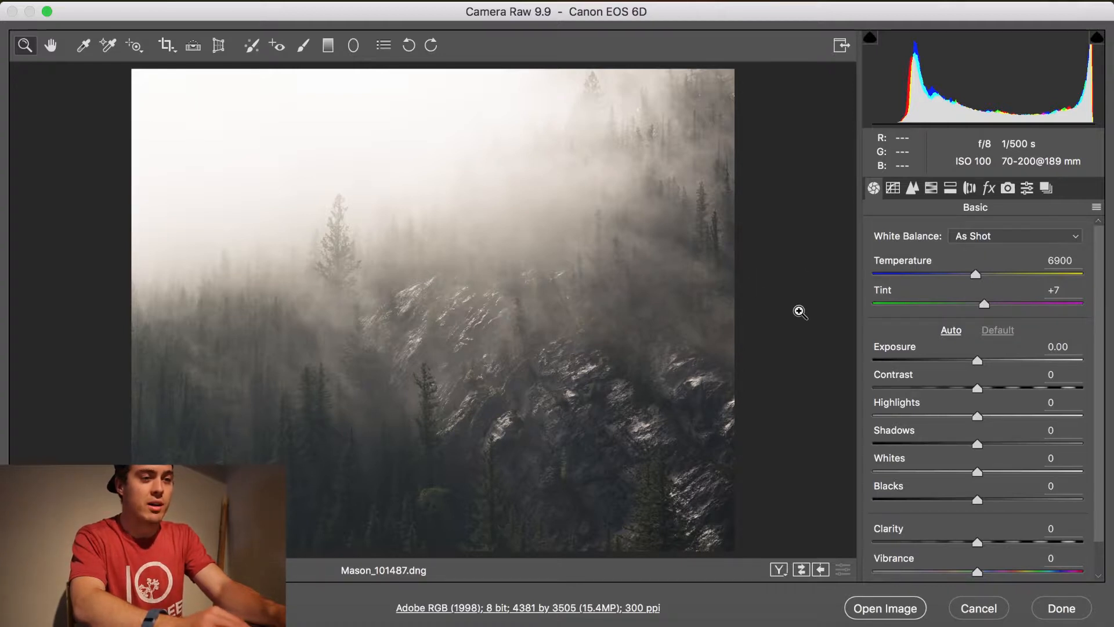
key(p)
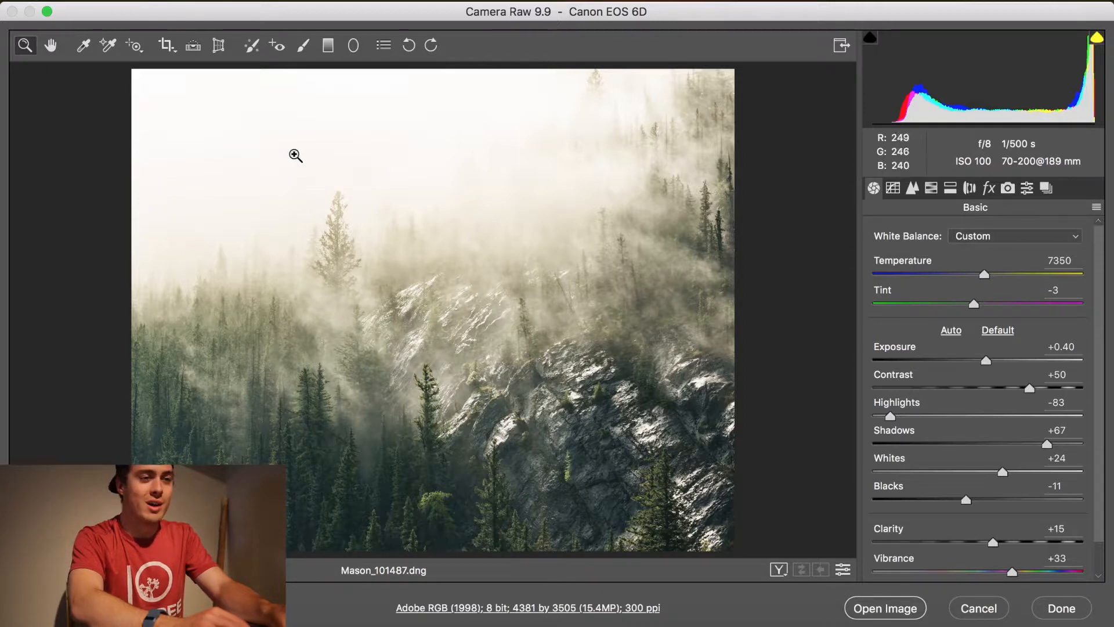
Step: Preview clipping for Whites and Blacks, try lowering Blacks to about -58, and undo the Blacks change
alt+click(1005, 476)
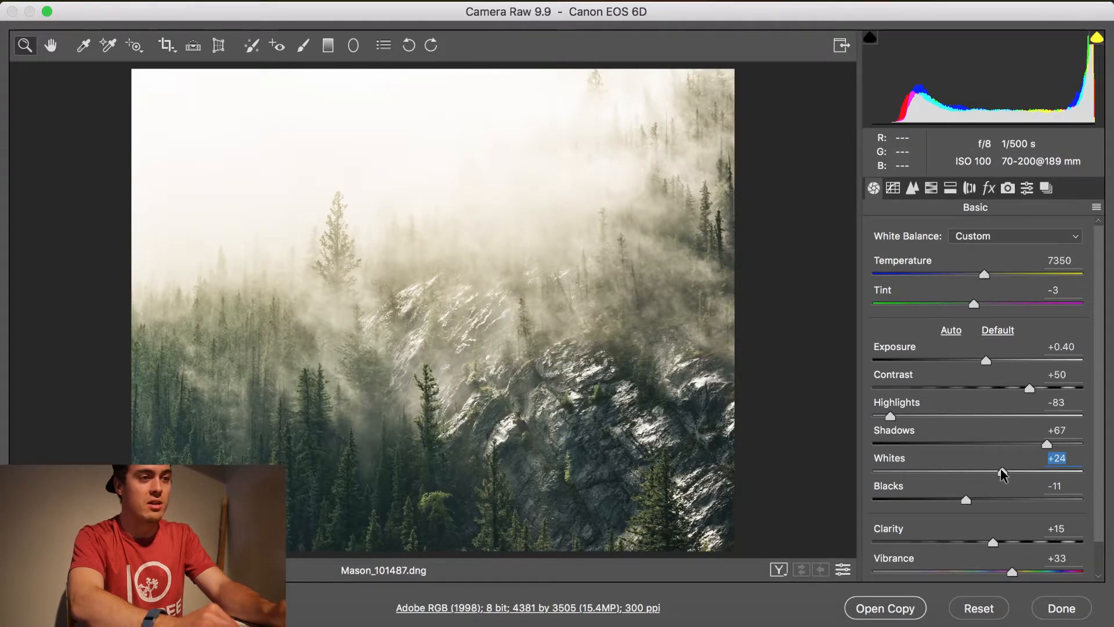
alt+click(1002, 472)
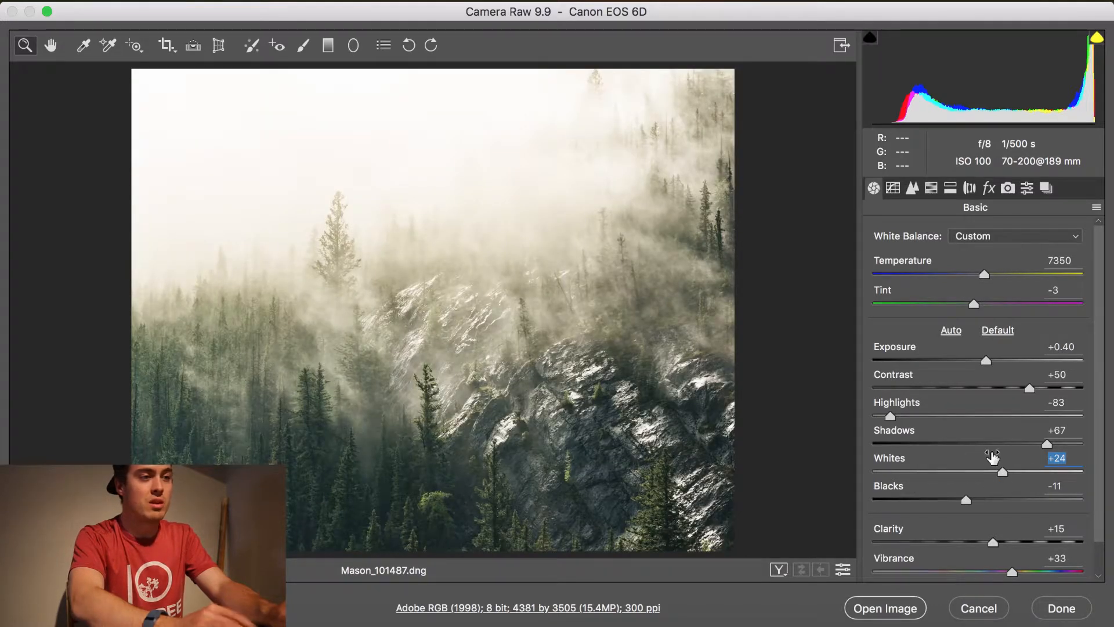
alt+click(967, 501)
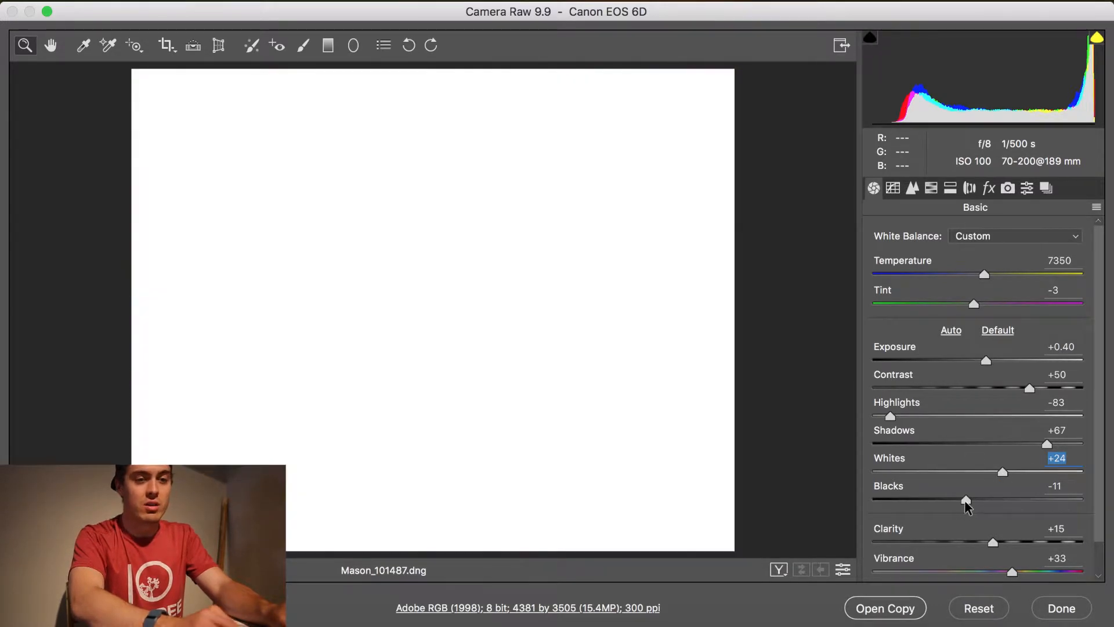
drag(967, 504, 911, 497)
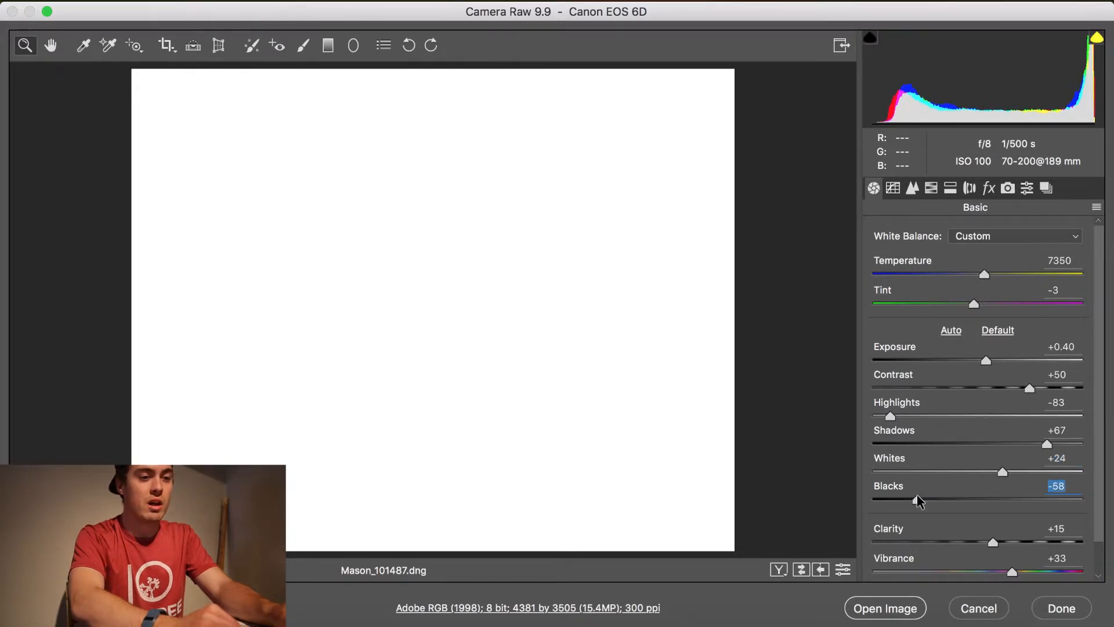
key(super+z)
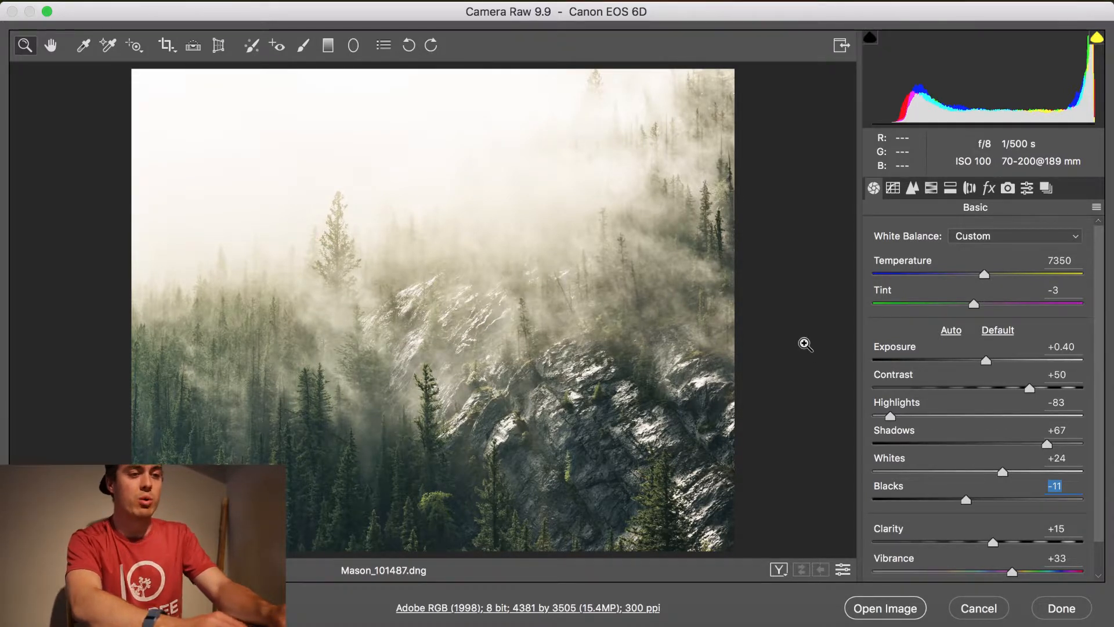
Step: Review the Dehaze effect, try the photo with Clarity reset to 0, and undo the Clarity reset
click(989, 189)
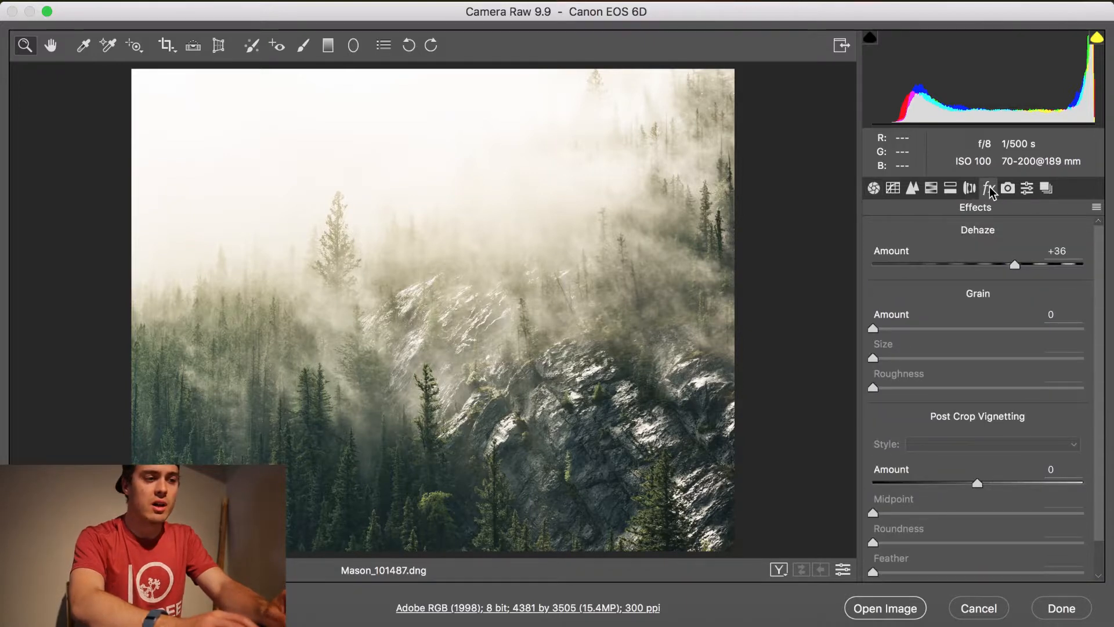
click(874, 188)
scroll(1012, 539, down, 3)
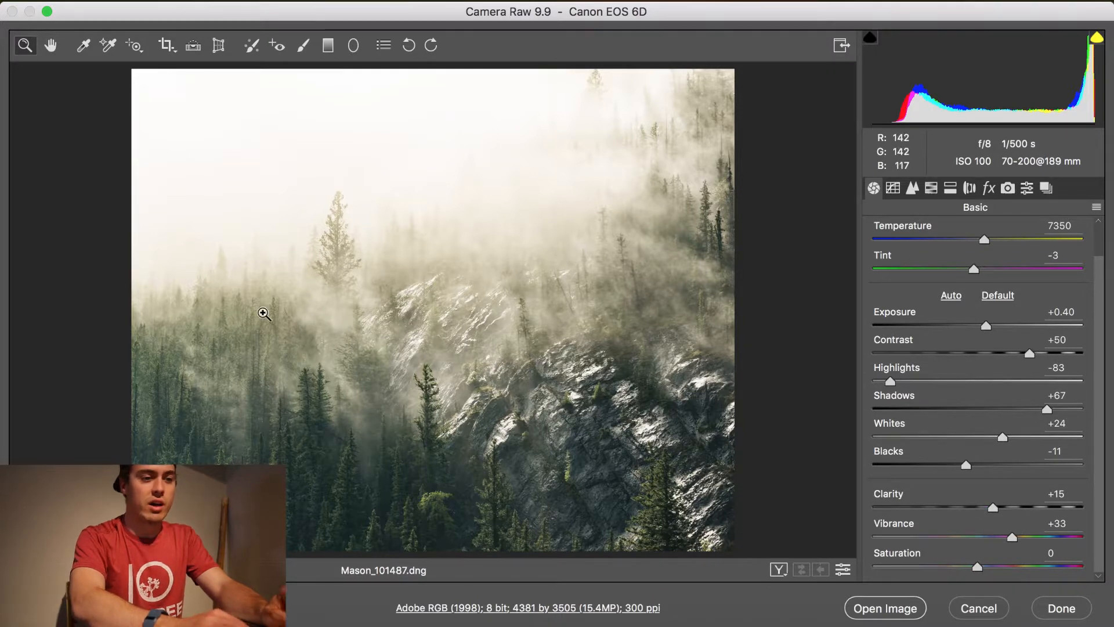
double_click(993, 508)
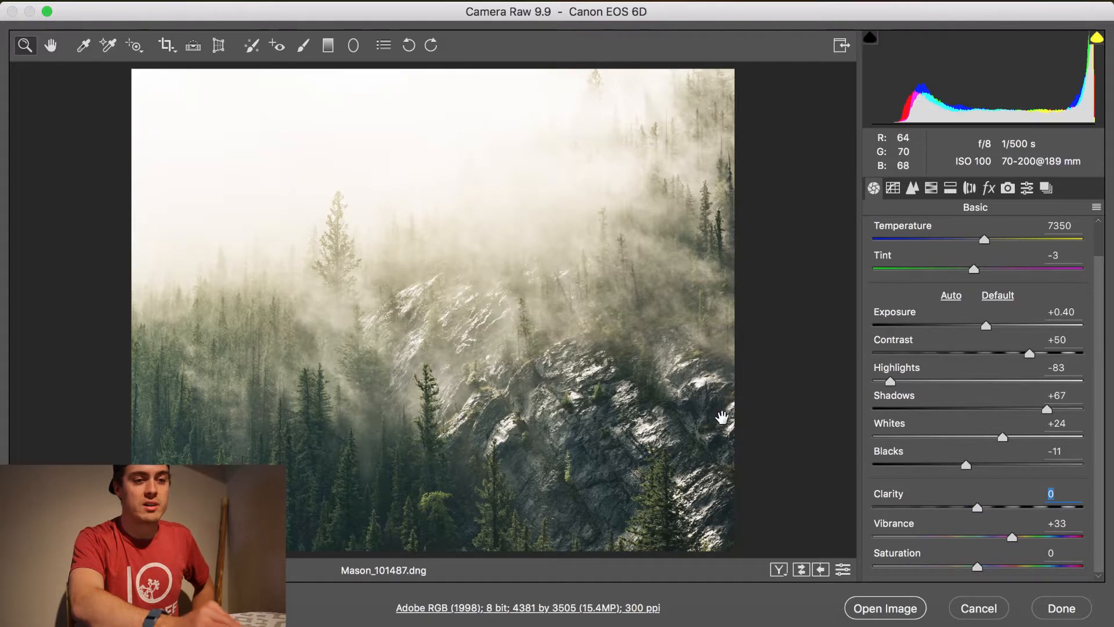
key(super+z)
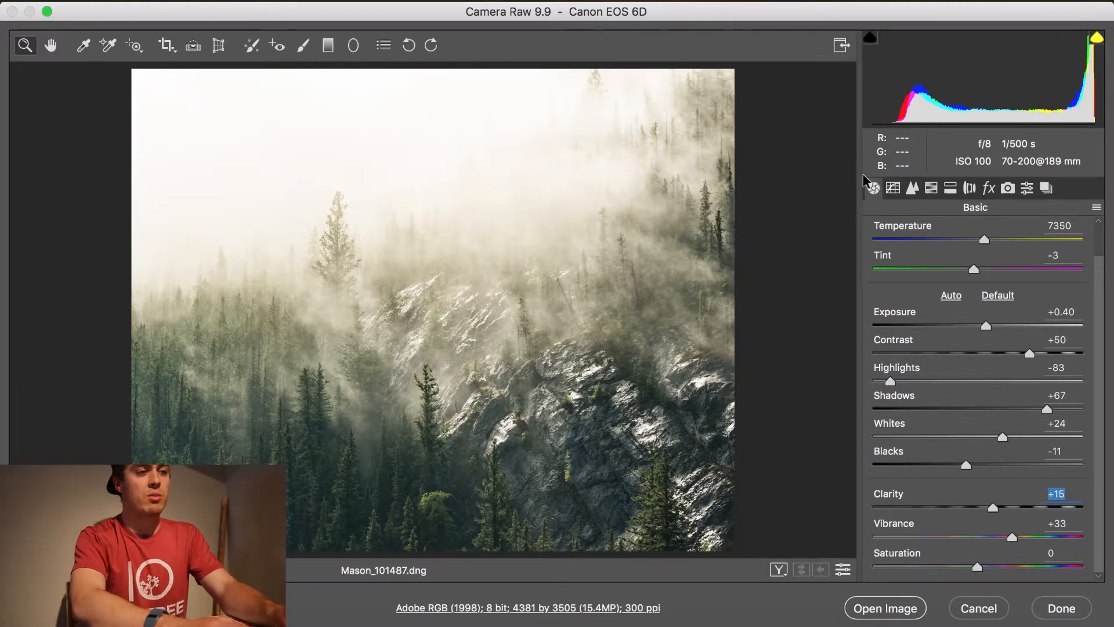
Step: Examine the sharpening settings and inspect the rocks and misty trees at 200% magnification before fitting the photo in view
click(913, 188)
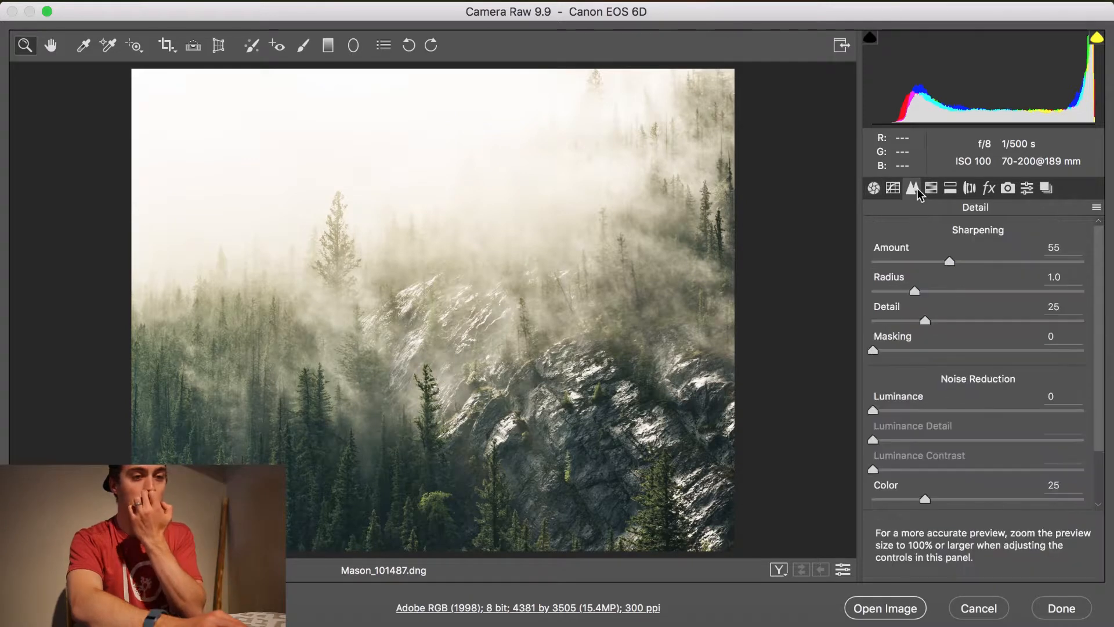
click(1027, 188)
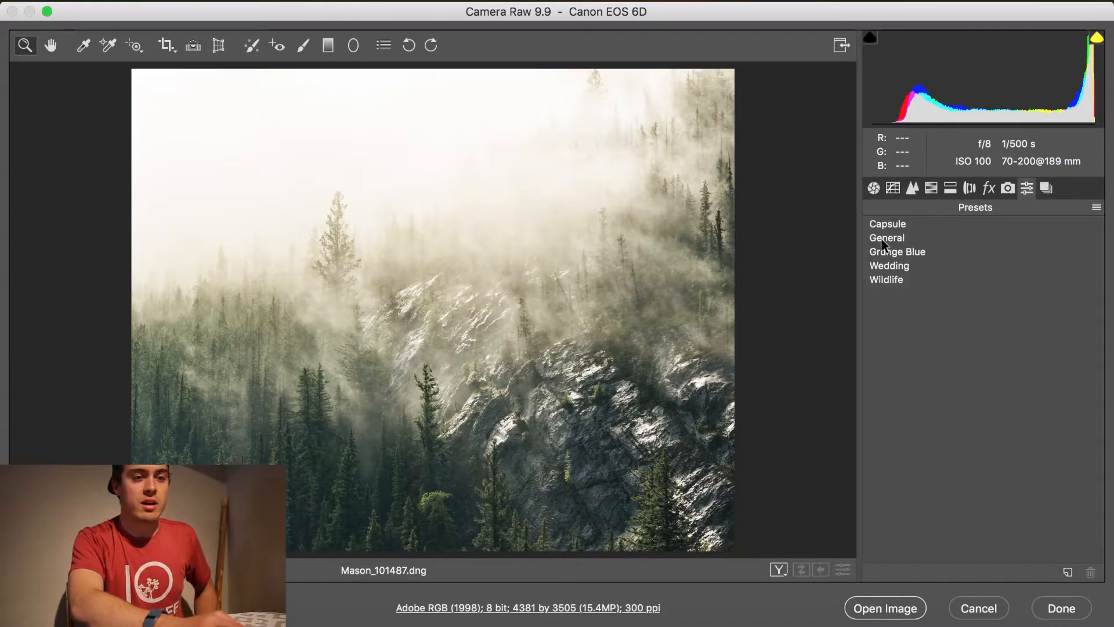
click(914, 188)
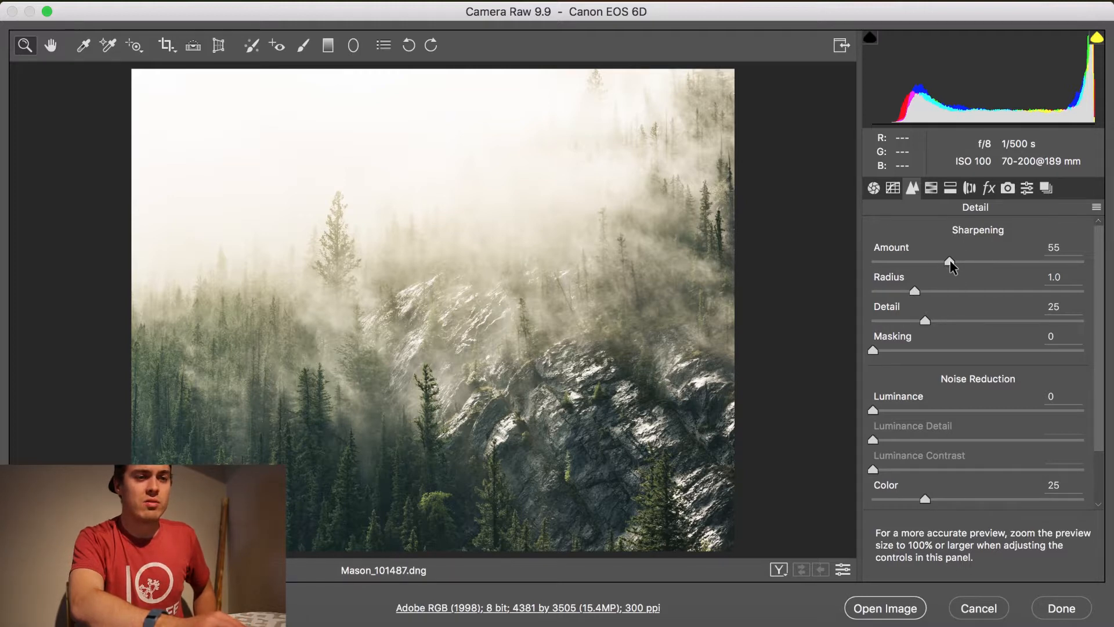
right_click(458, 422)
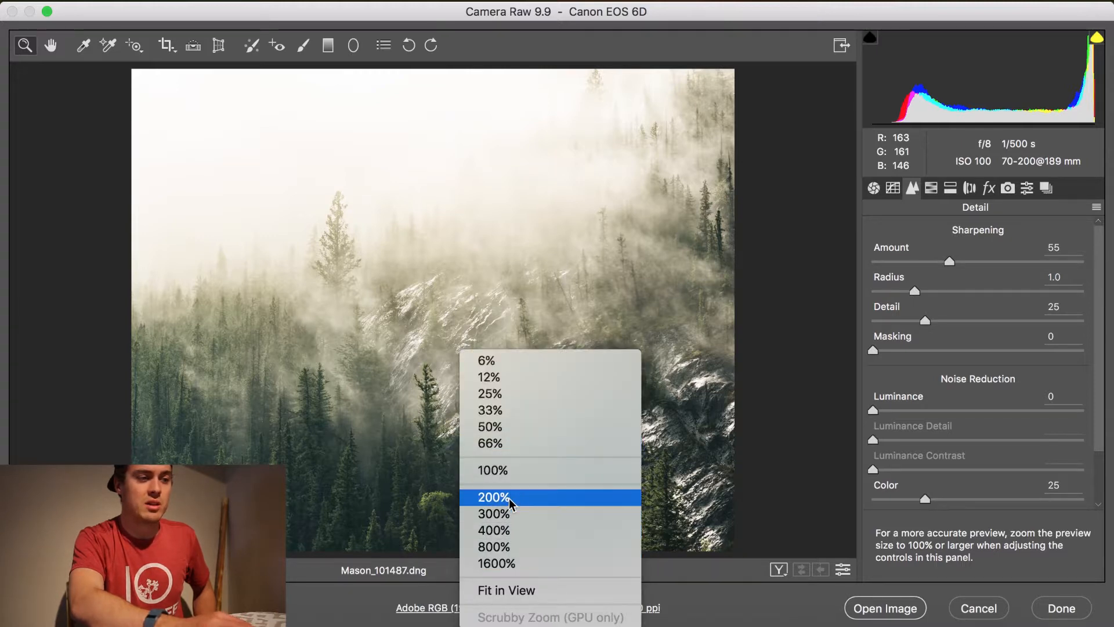
click(510, 498)
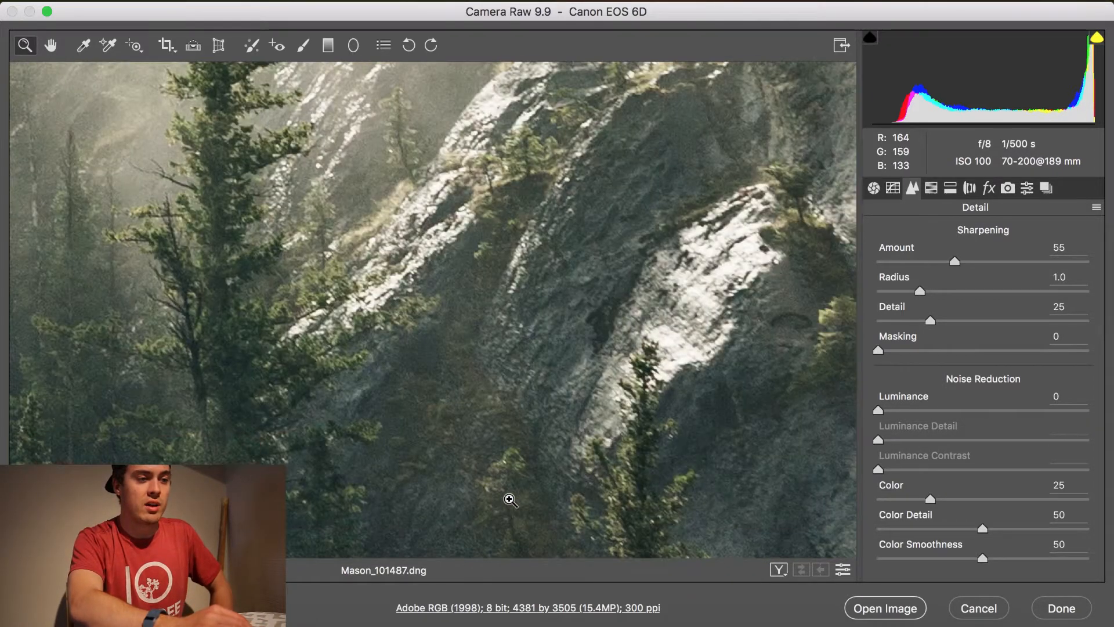
scroll(509, 499, down, 2)
scroll(510, 500, up, 10)
scroll(509, 500, left, 8)
scroll(510, 500, up, 8)
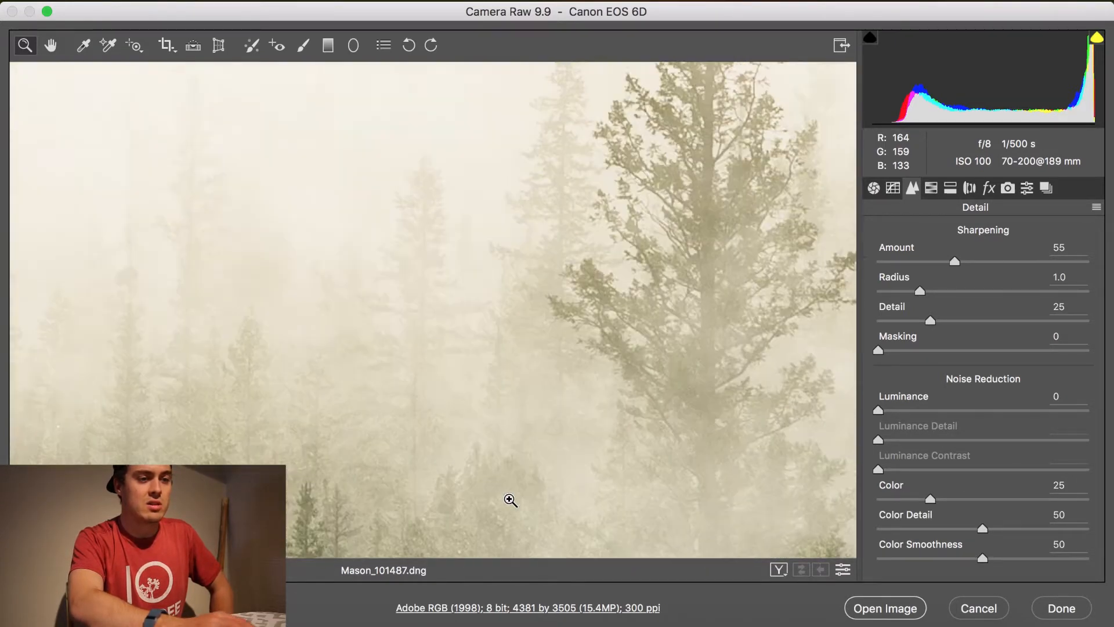
scroll(510, 499, right, 8)
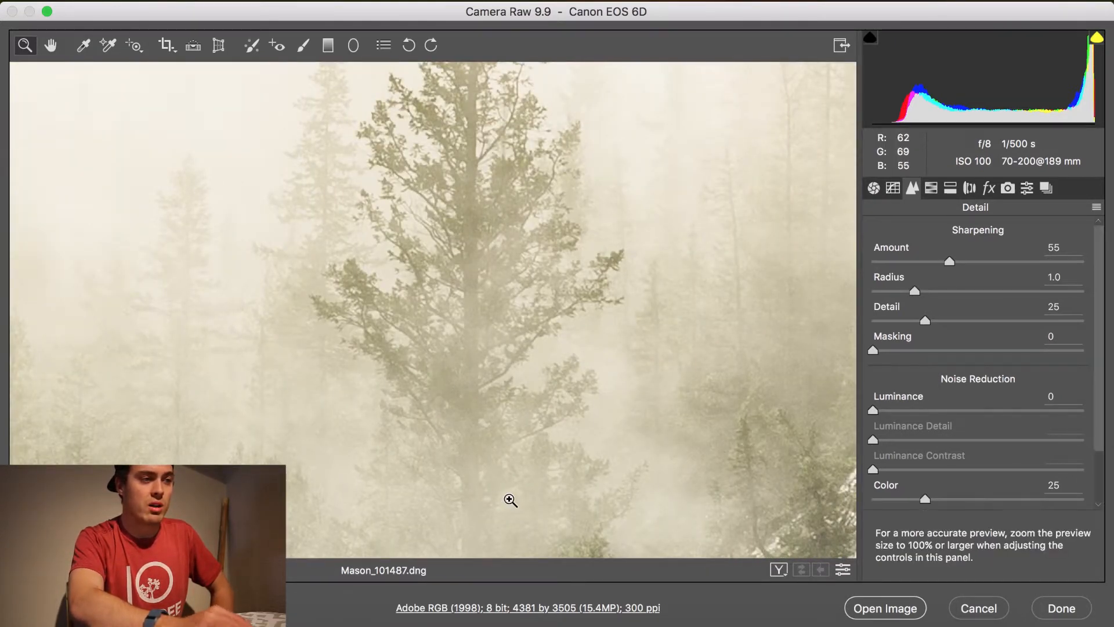
key(super+0)
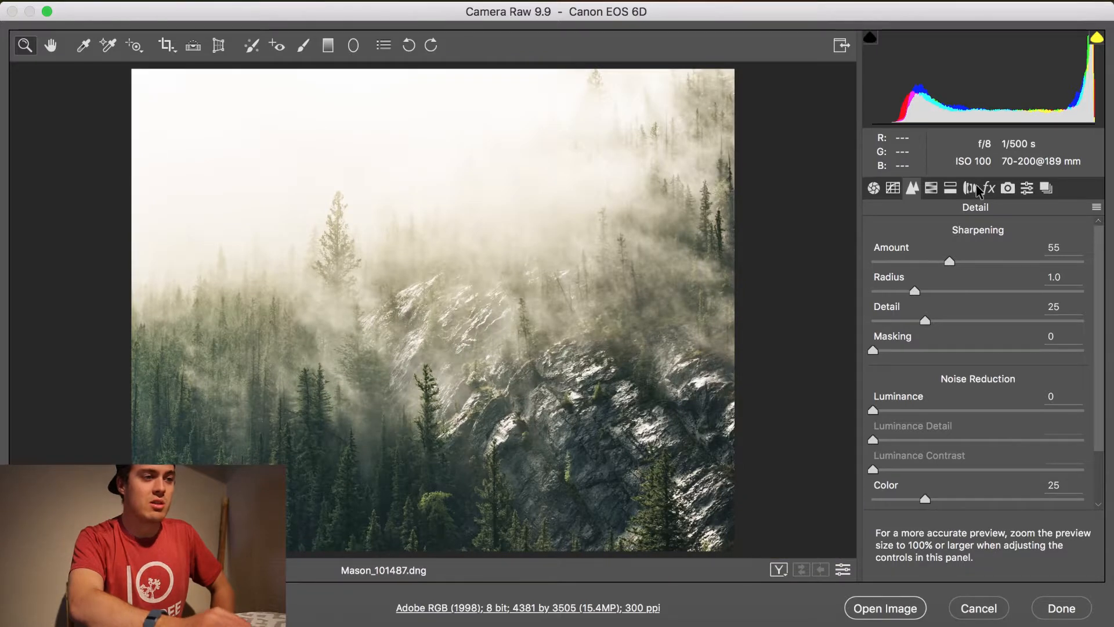
Step: Review the HSL and vignetting settings, try resetting all HSL Saturation values to default, and undo the reset
click(932, 189)
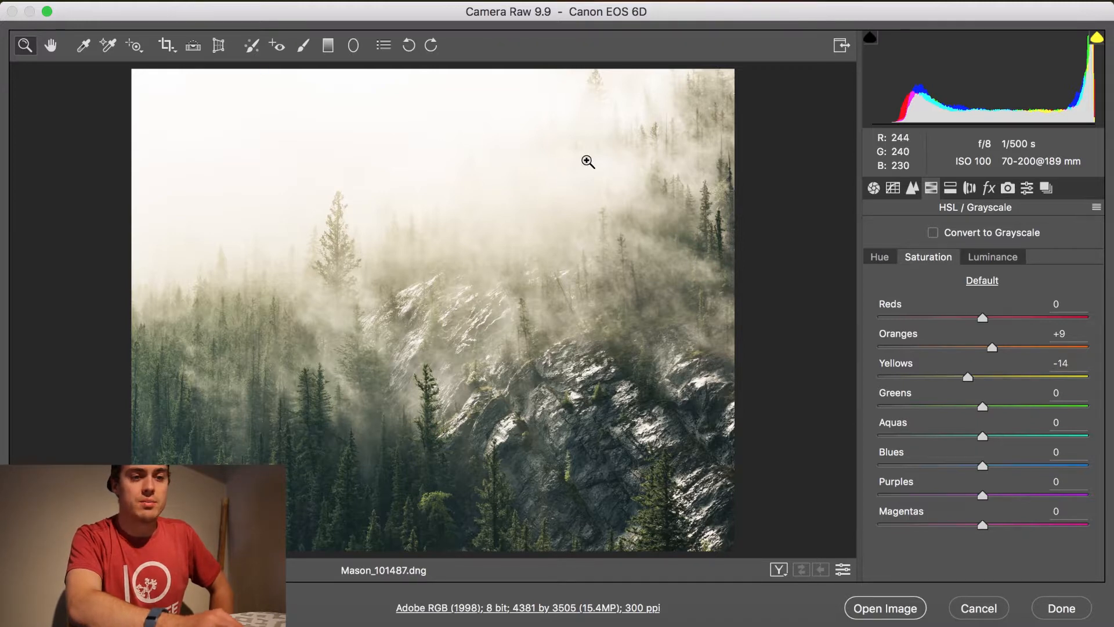
click(873, 188)
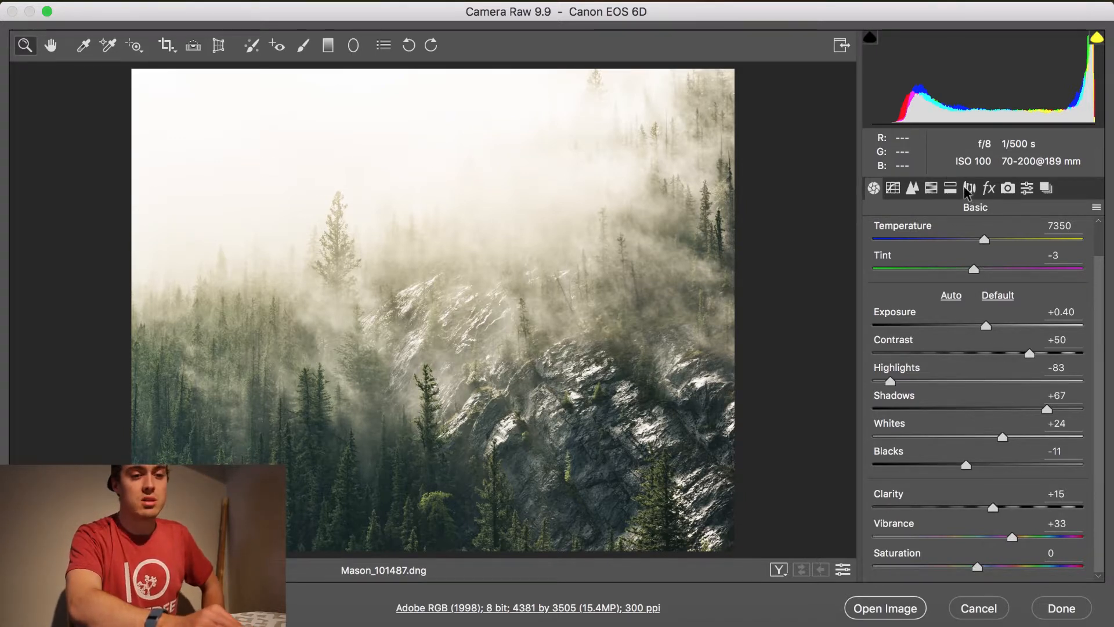
click(989, 188)
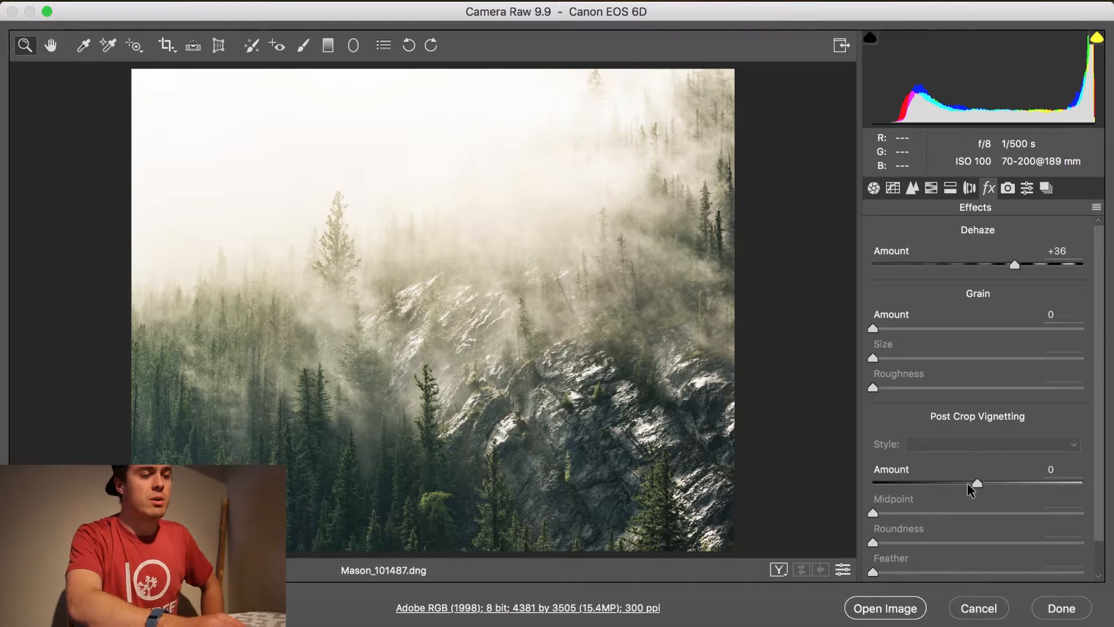
click(933, 187)
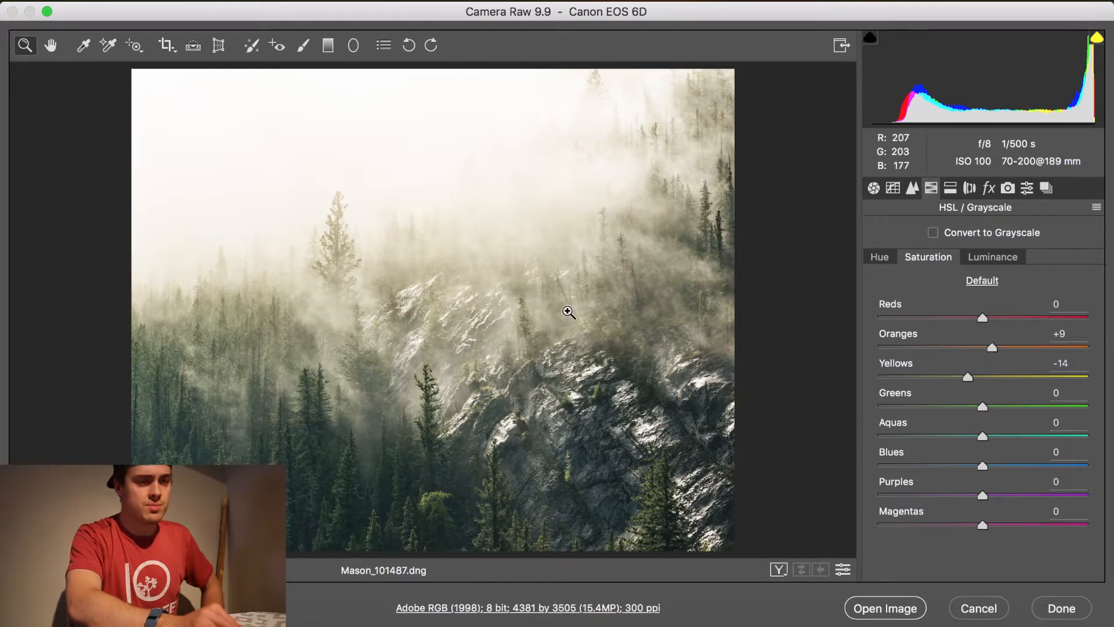
click(995, 284)
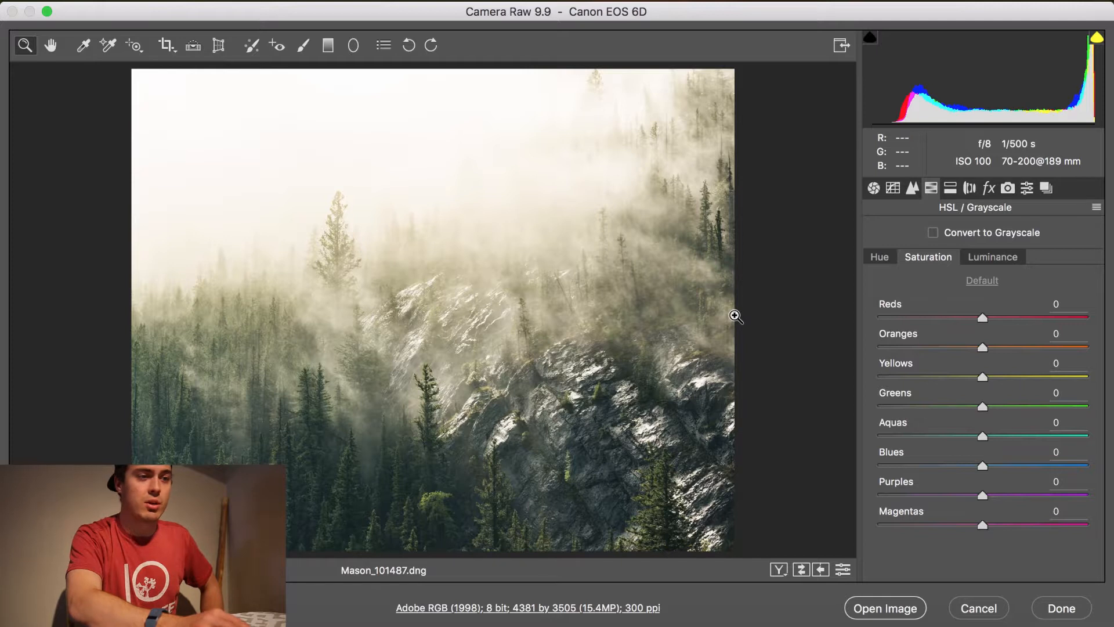
key(ctrl+z)
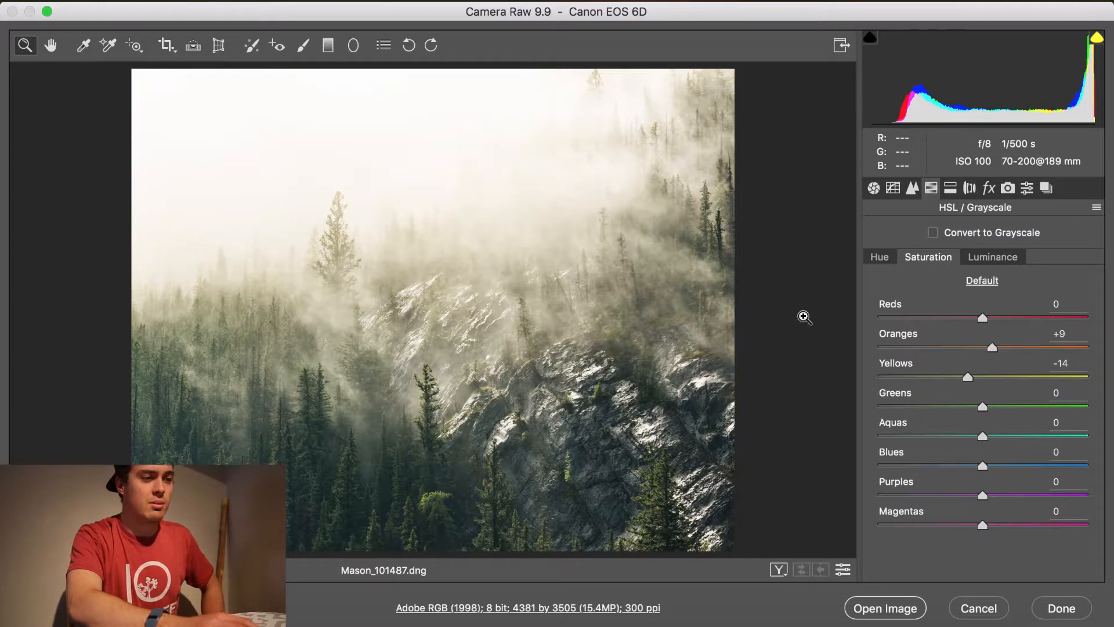
Step: Reset the HSL Luminance values to default and toggle the reset to compare the mist, ending with the edited values restored
click(985, 258)
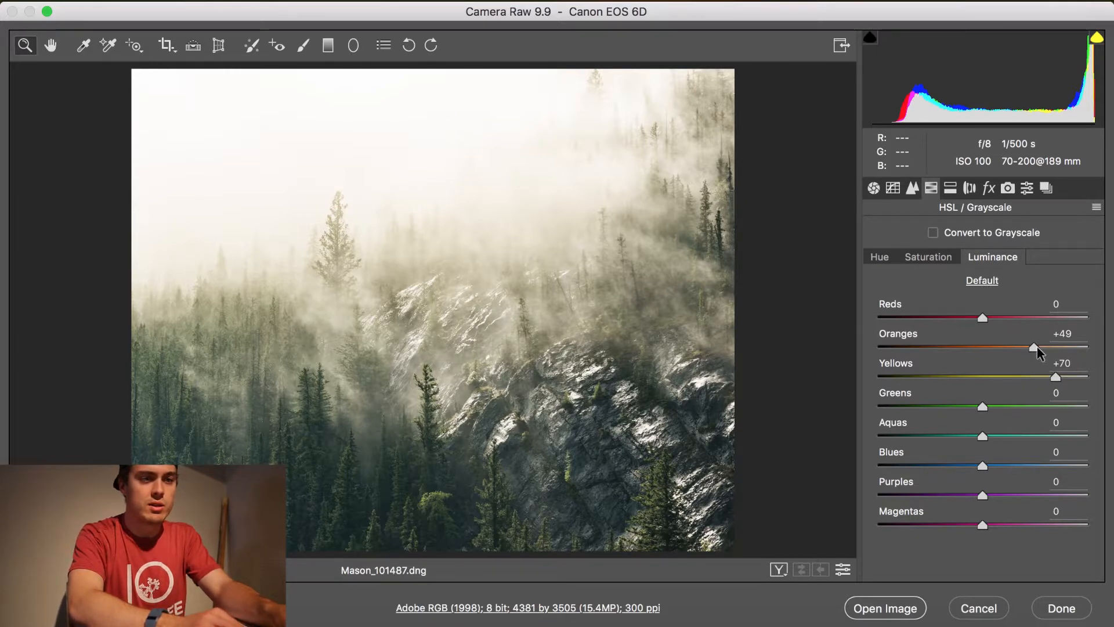
click(991, 285)
key(super+z)
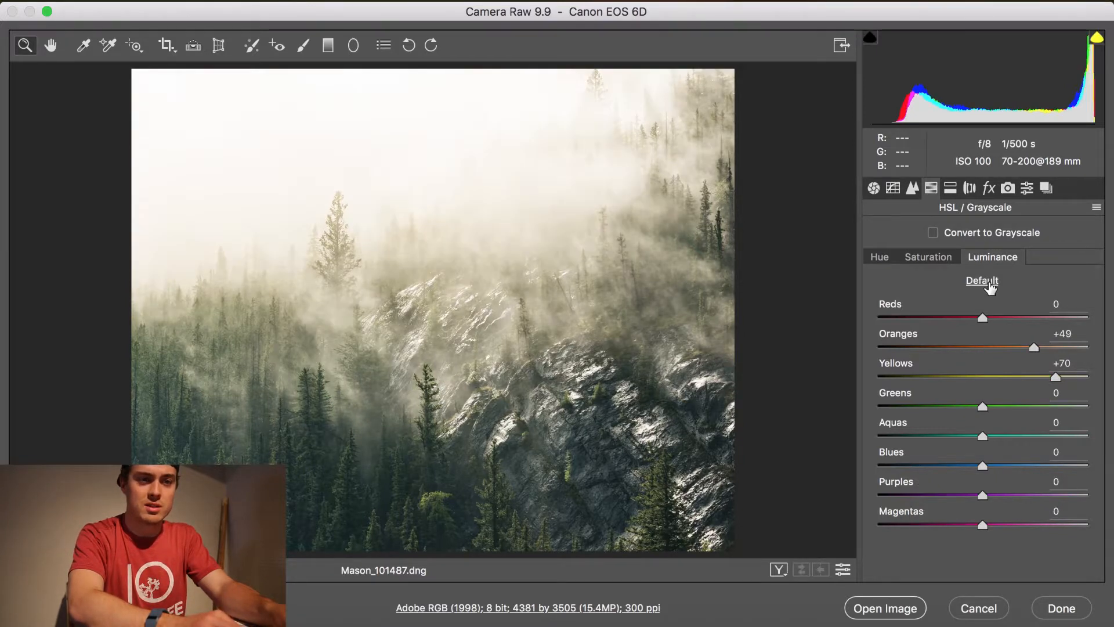
key(super+z)
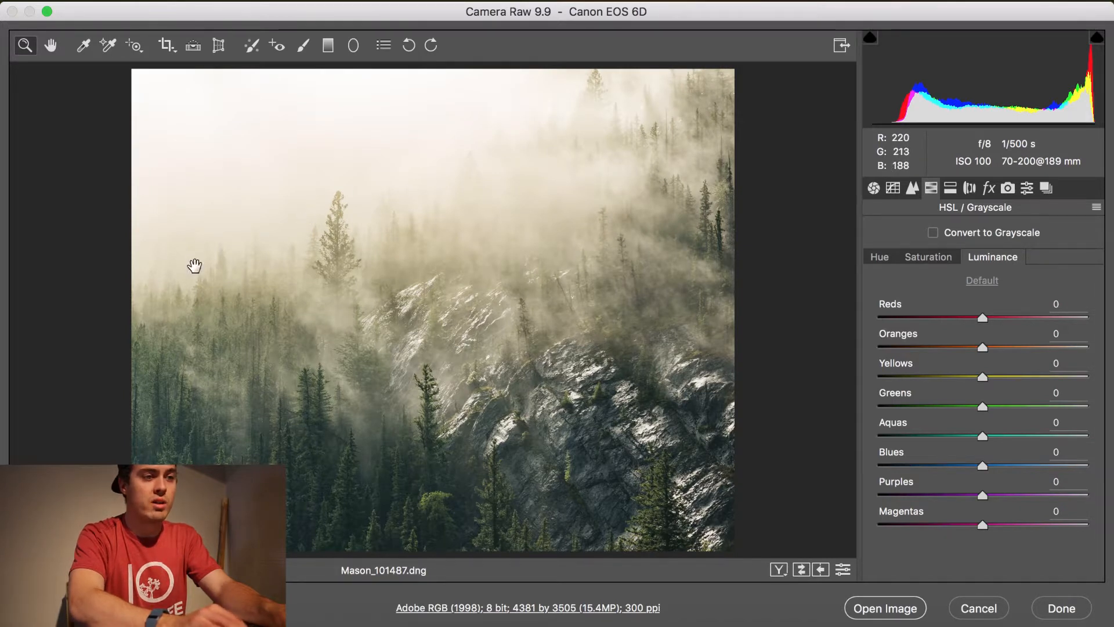
key(super+z)
key(super+z)
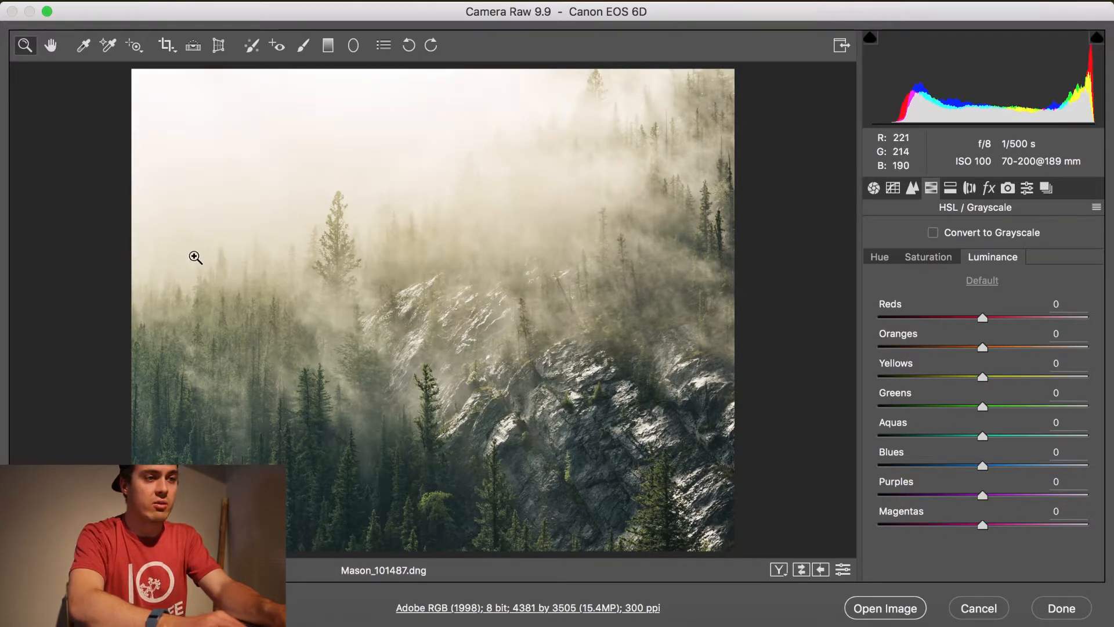
key(super+z)
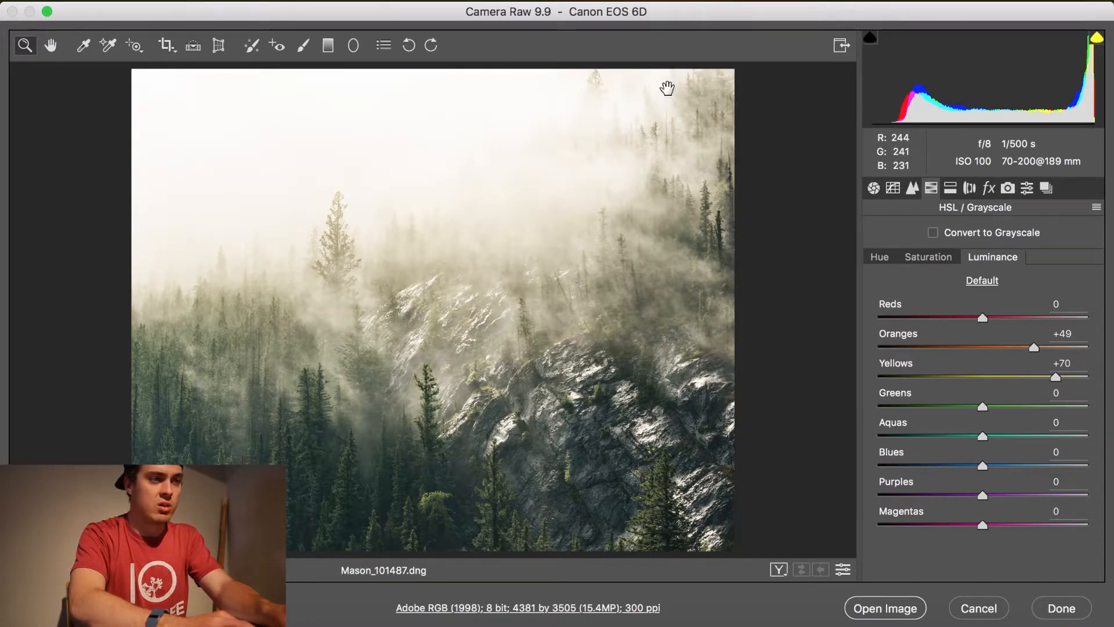
key(super+z)
key(super+z)
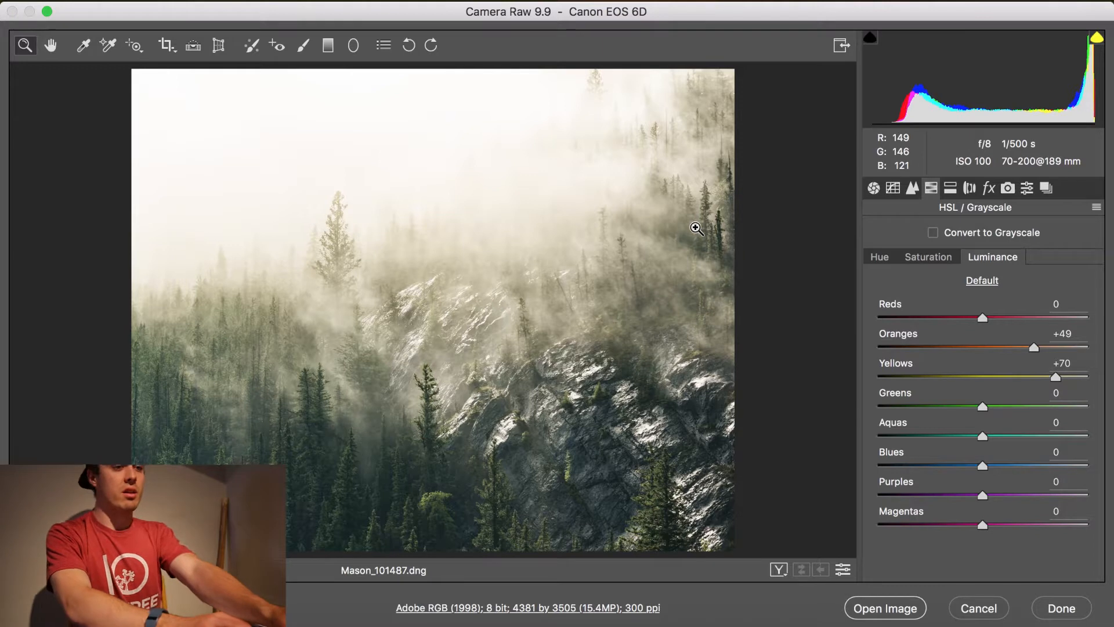
Step: Review the split toning settings, the lens profile corrections and the saved presets
click(953, 193)
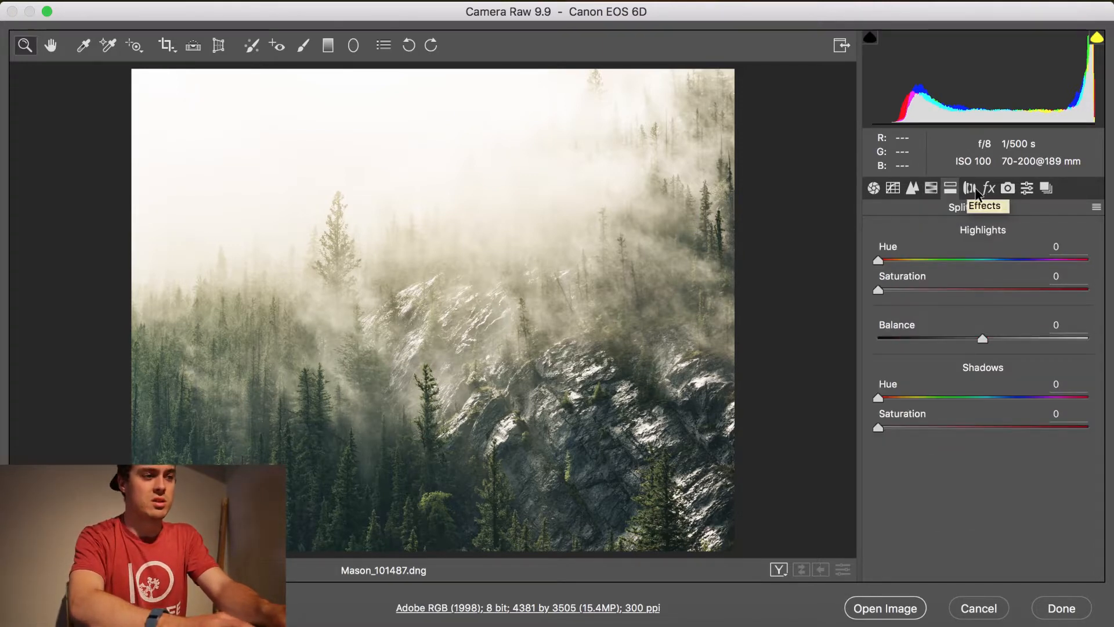
click(971, 192)
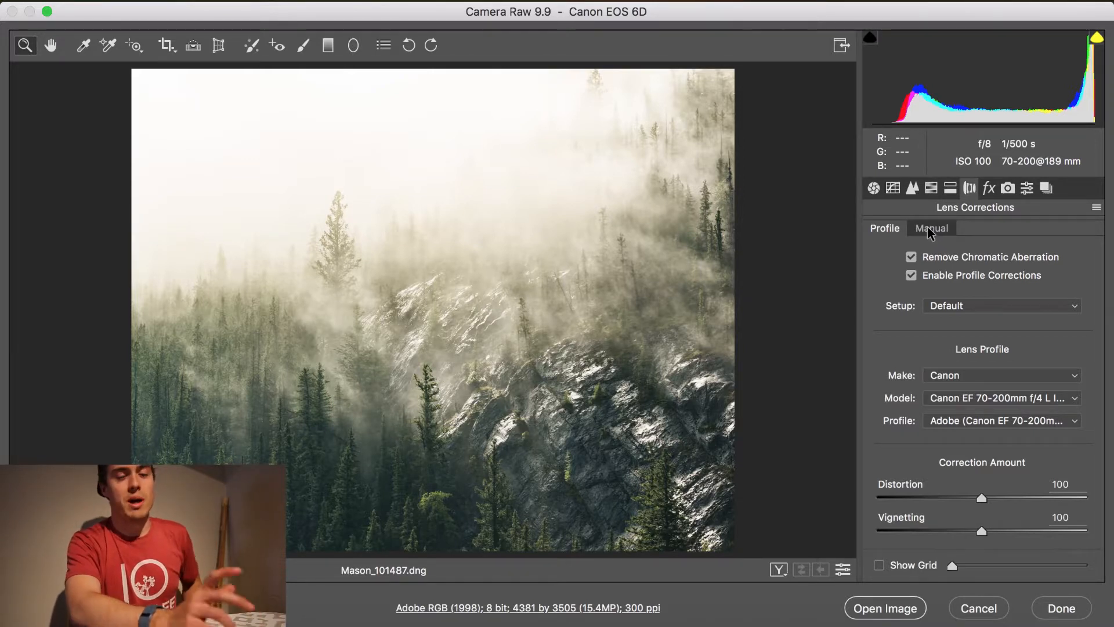
click(1027, 188)
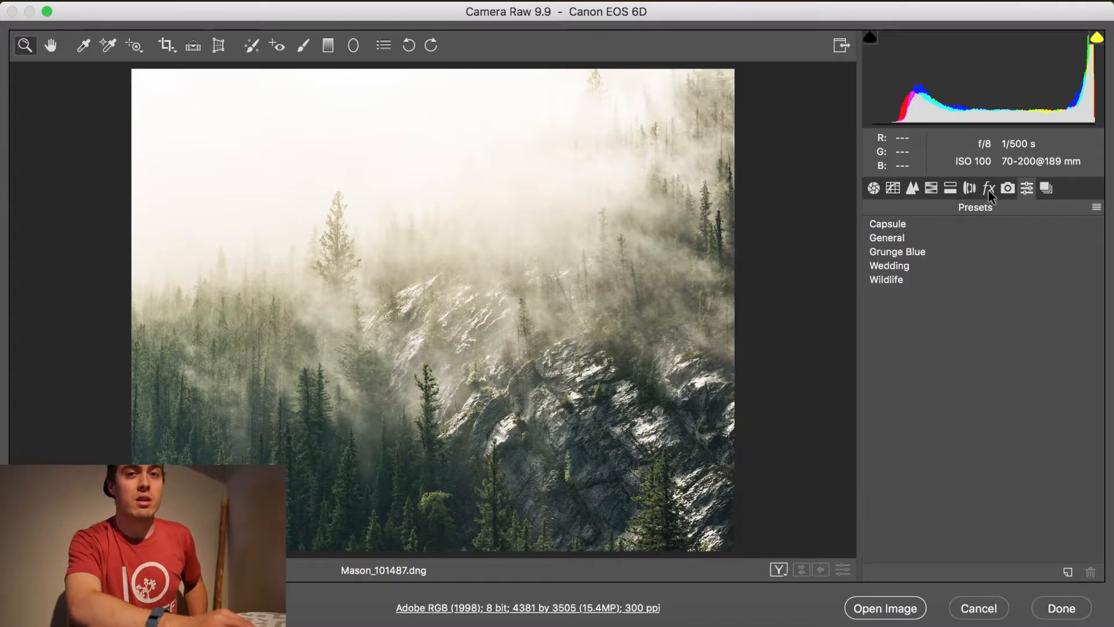
Step: Review the lens profile corrections and effects settings, try resetting the Dehaze amount to its default, and undo the reset
click(970, 189)
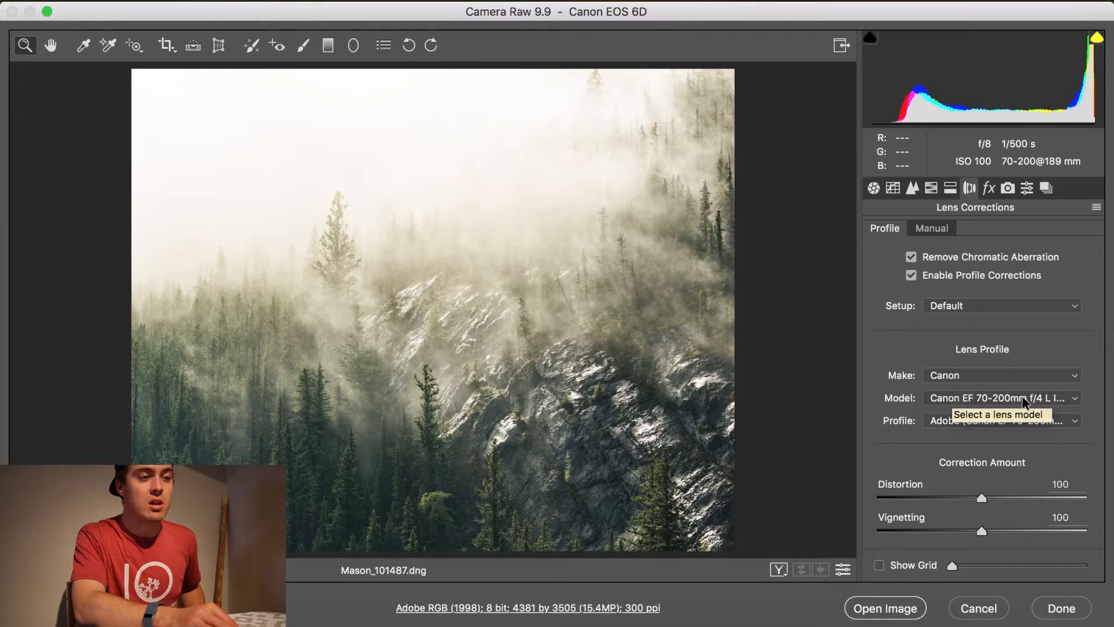
click(989, 189)
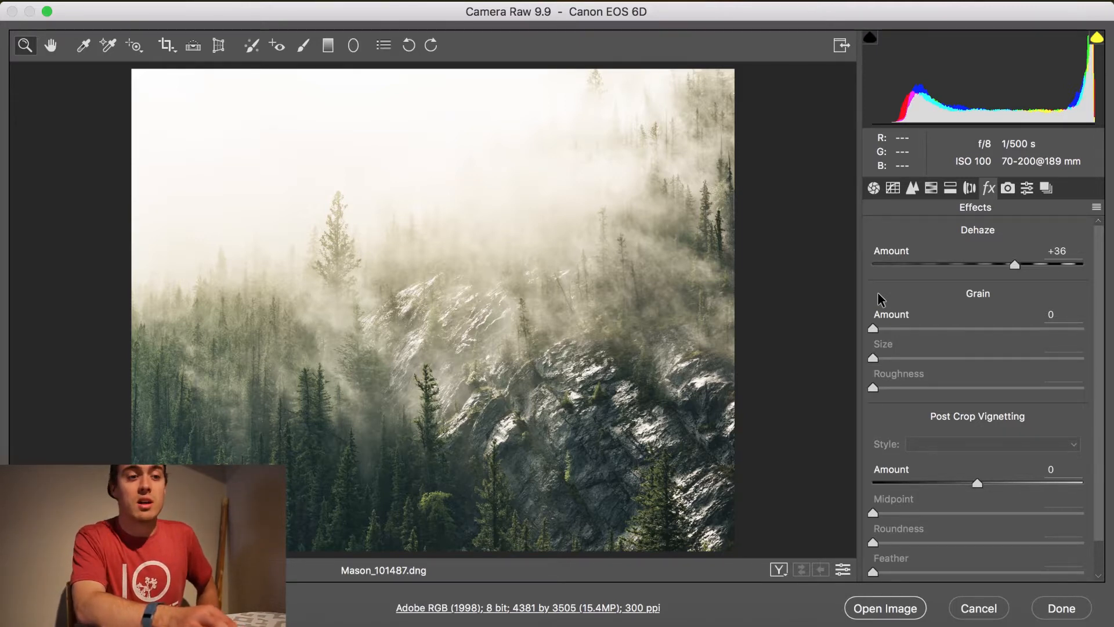
double_click(1018, 263)
key(super+z)
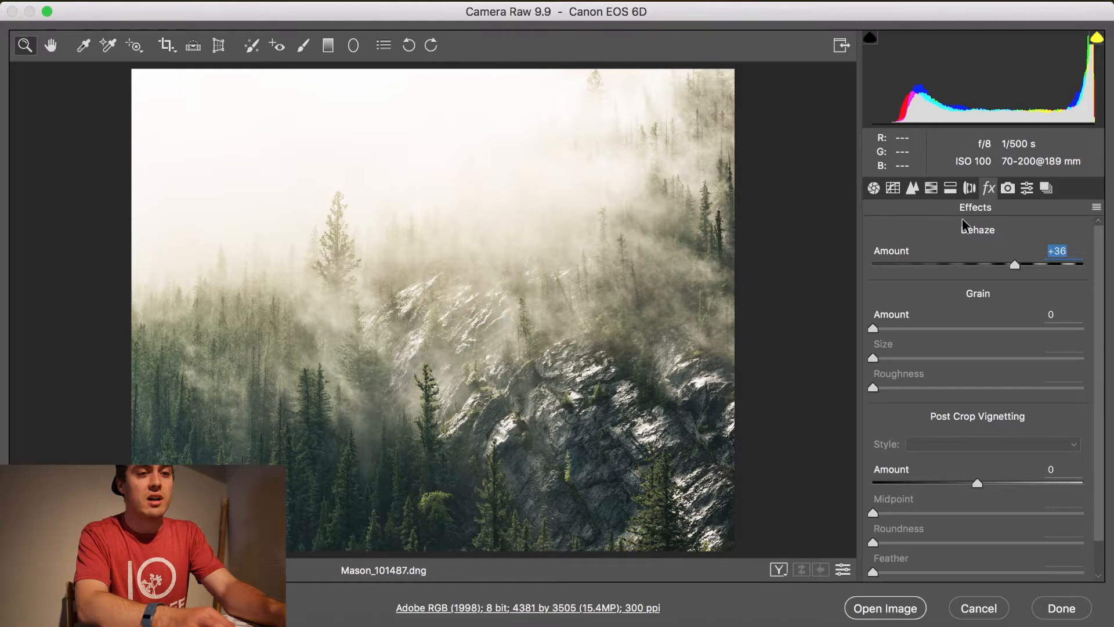
Step: Check the Basic adjustments, try a Post Crop Vignetting amount of -26, and reset the amount to 0
click(879, 194)
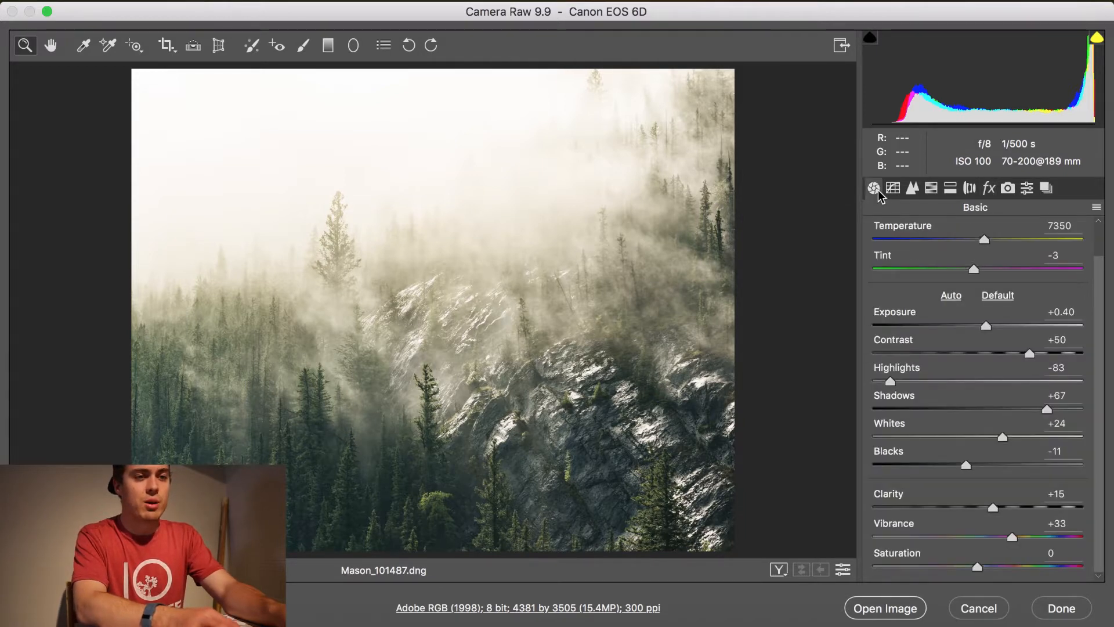
click(990, 192)
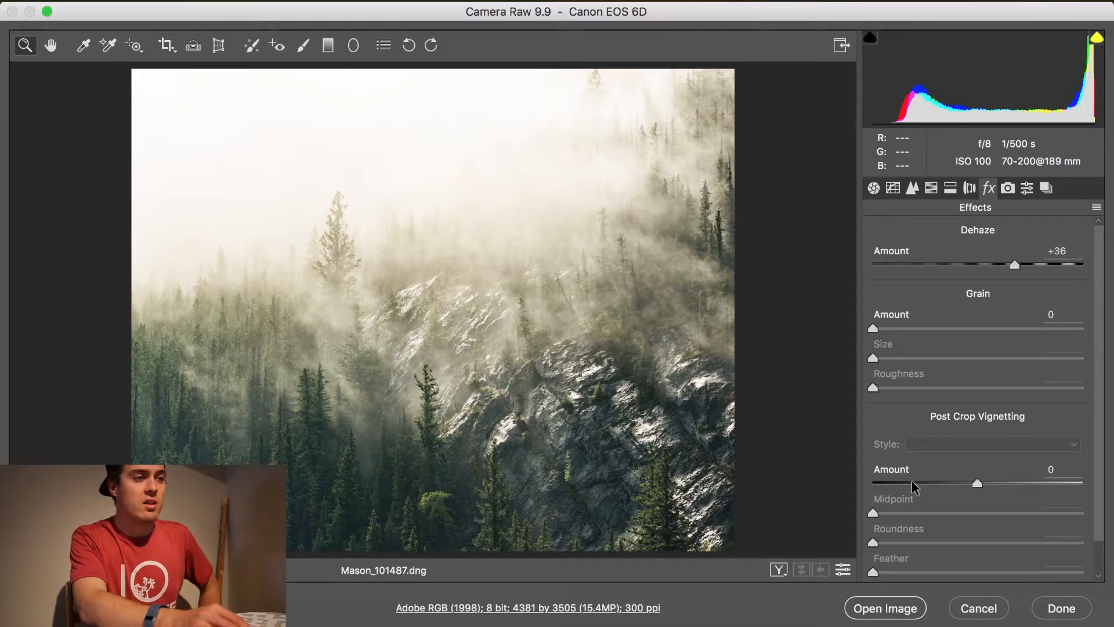
click(952, 482)
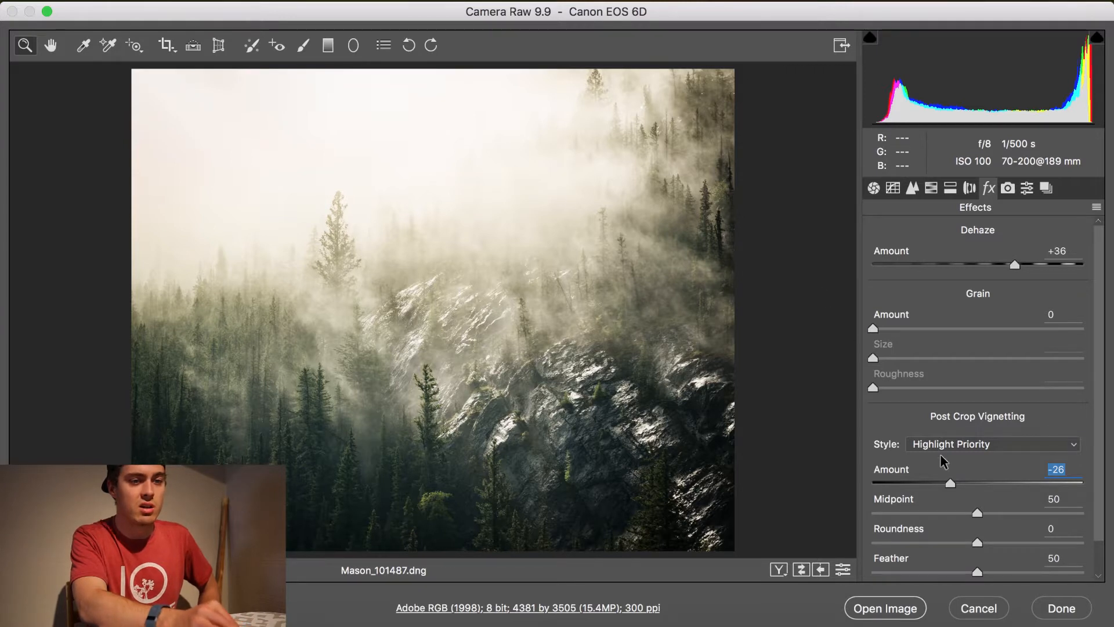
double_click(950, 483)
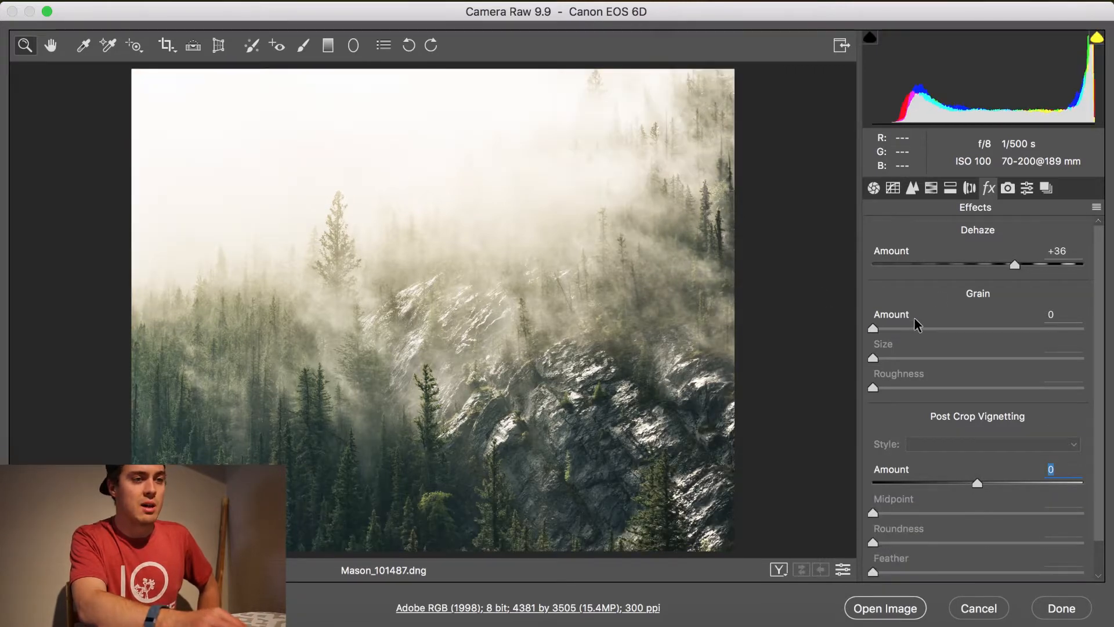
Step: Review the camera calibration settings and the saved presets before returning to the Basic adjustments
click(1008, 189)
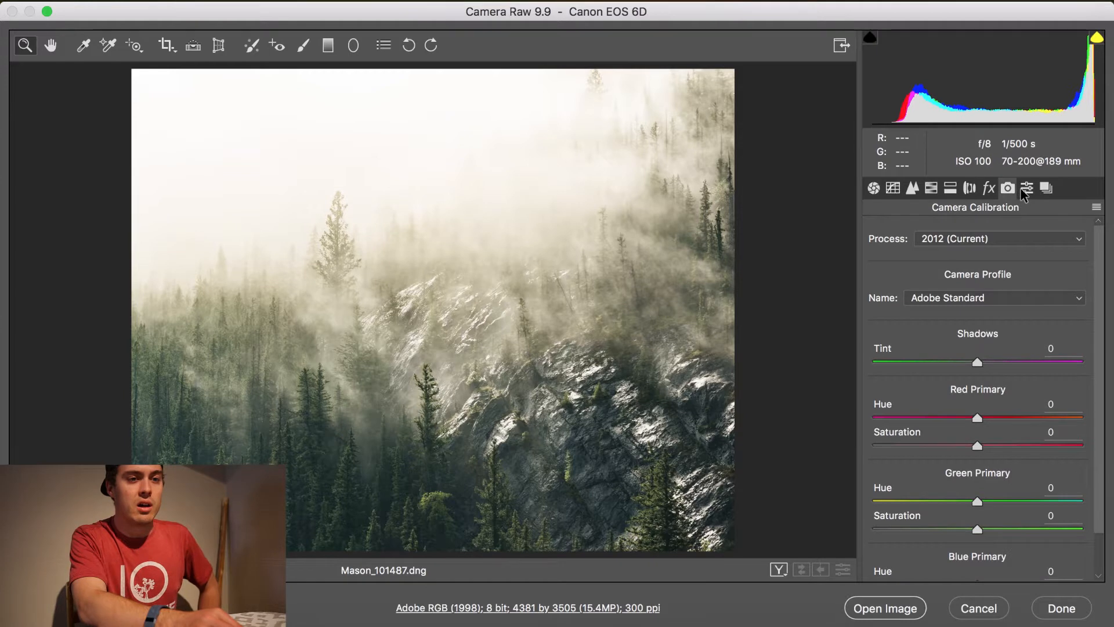
click(1027, 191)
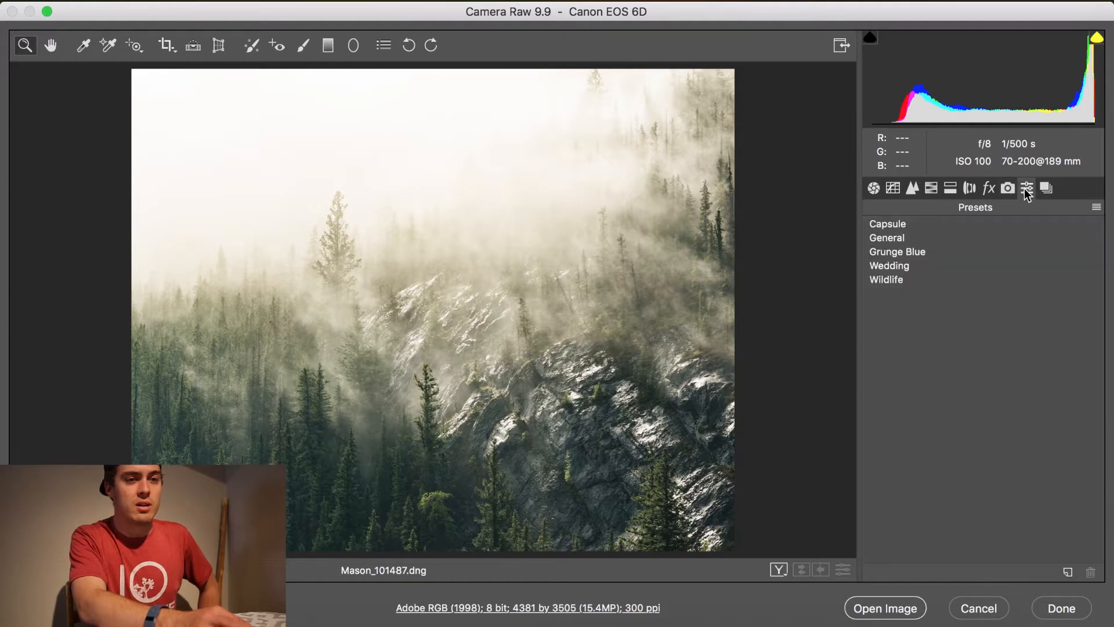
click(873, 189)
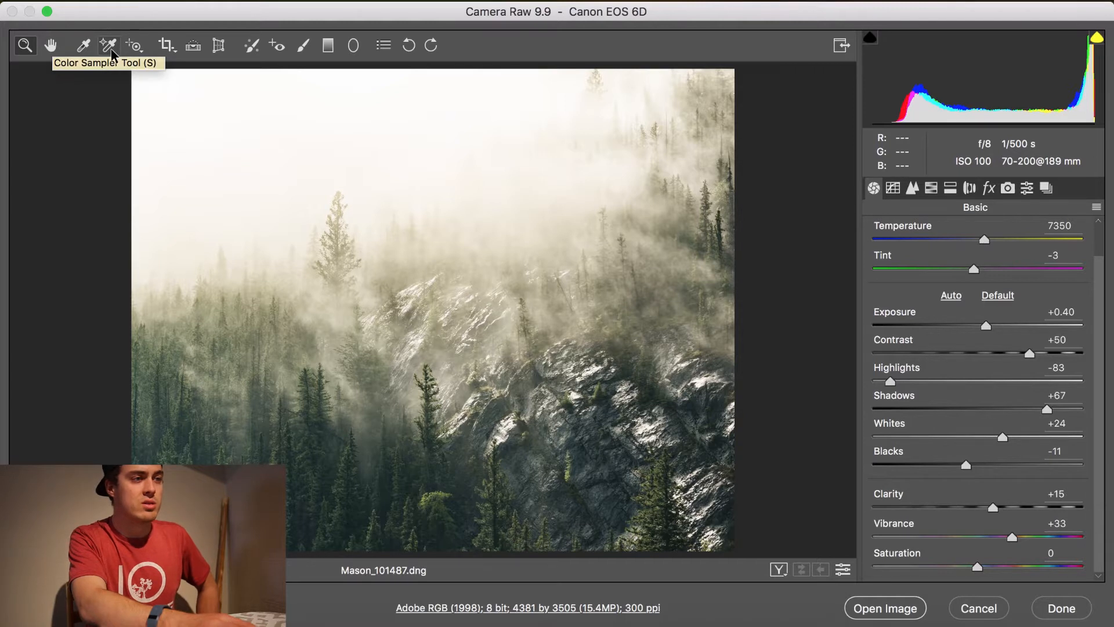
Step: Inspect the crop framing with the Crop tool, and check the photo for spots using the Spot Removal tool's Visualize Spots view
click(165, 51)
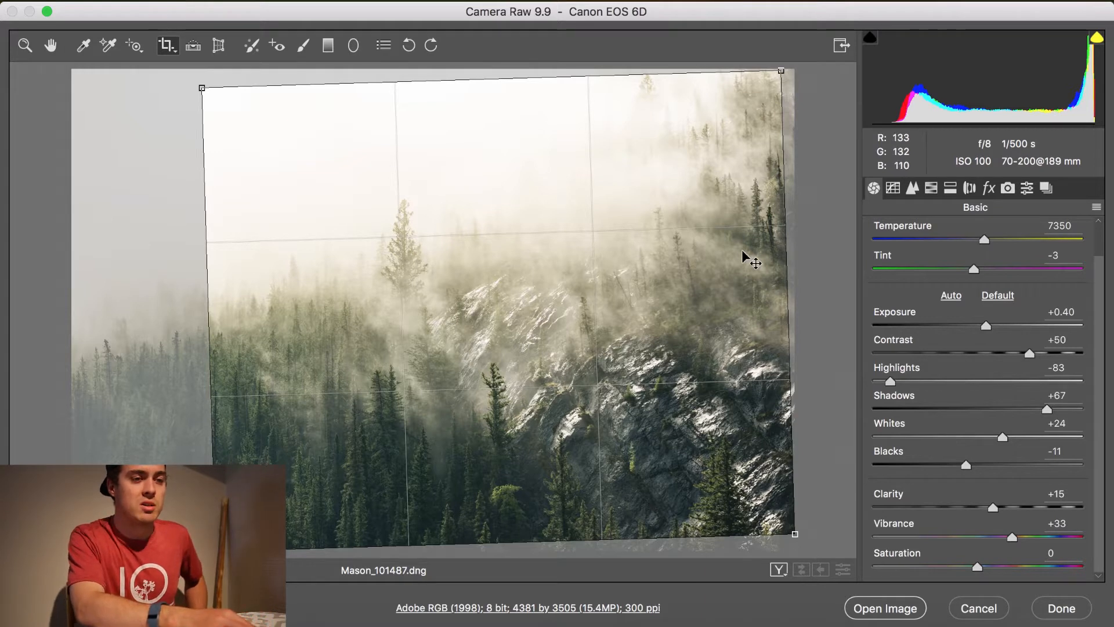
key(z)
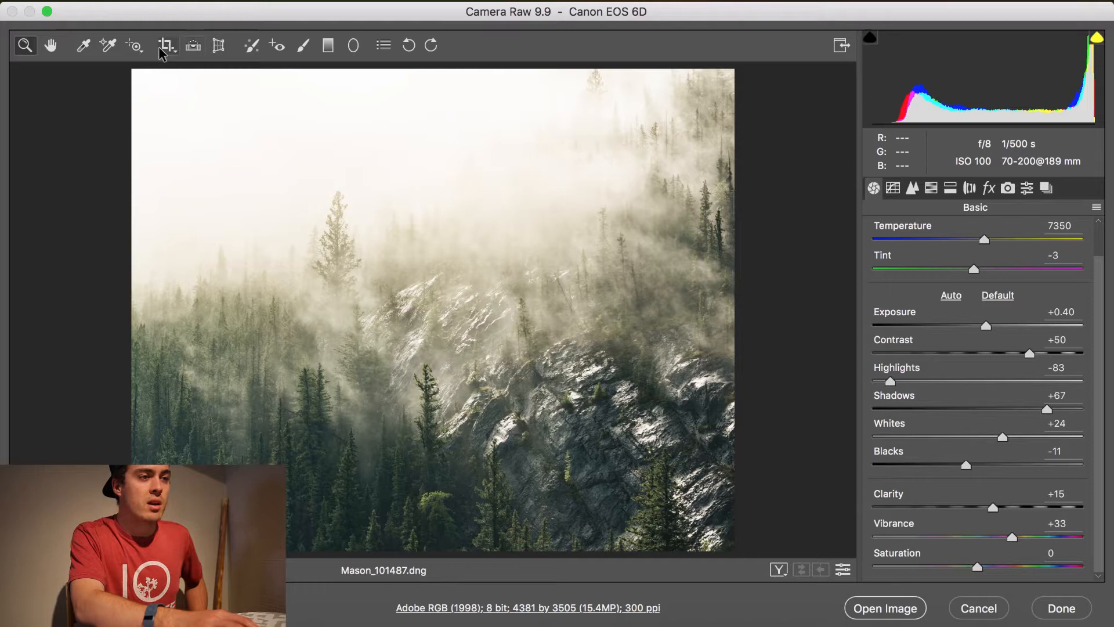
click(252, 46)
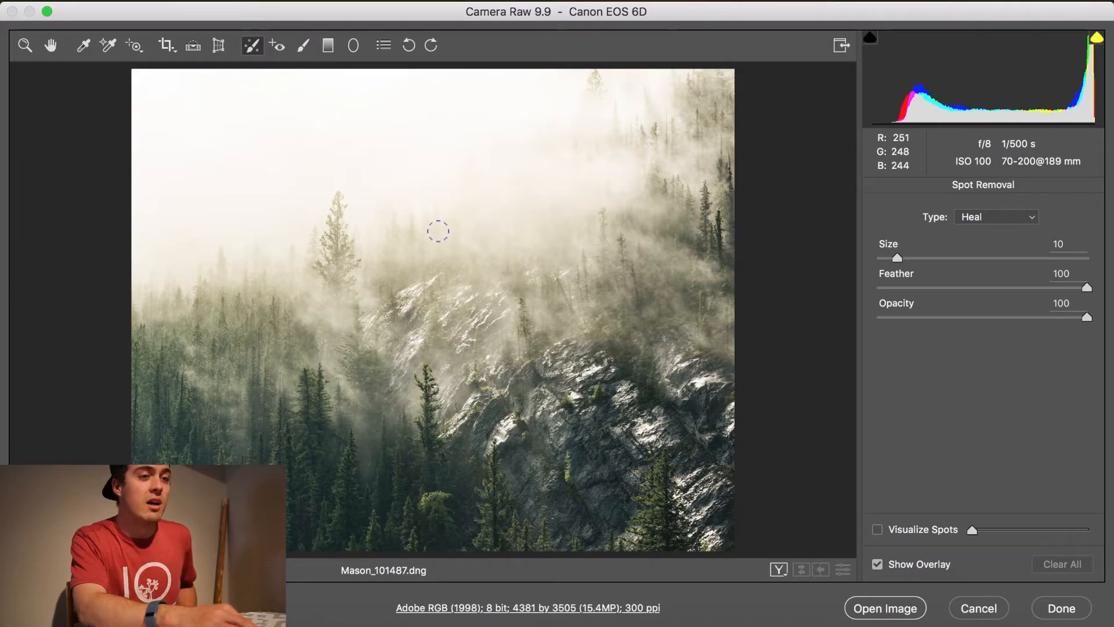
click(878, 528)
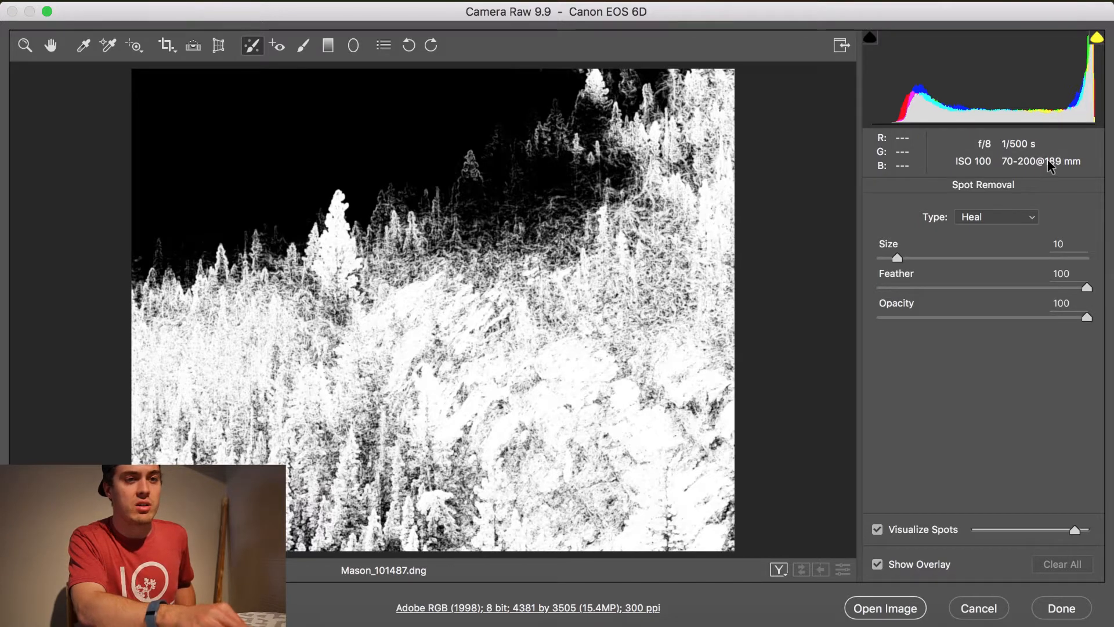
click(877, 530)
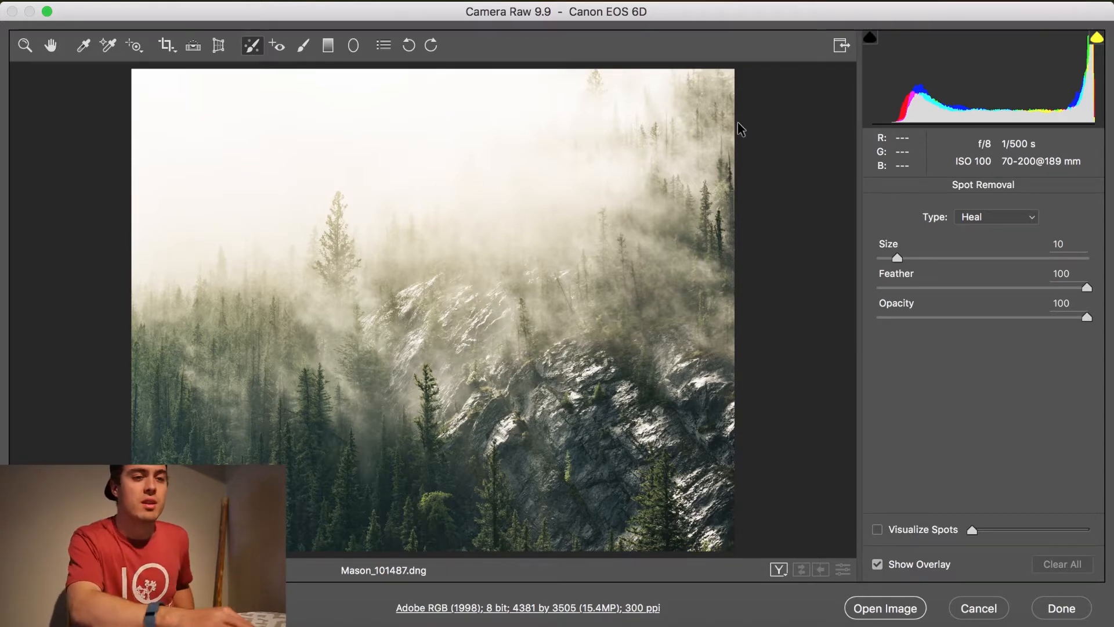
Step: Review the Adjustment Brush and Graduated Filter settings before returning to the Basic adjustments
click(302, 46)
scroll(972, 483, down, 5)
click(328, 46)
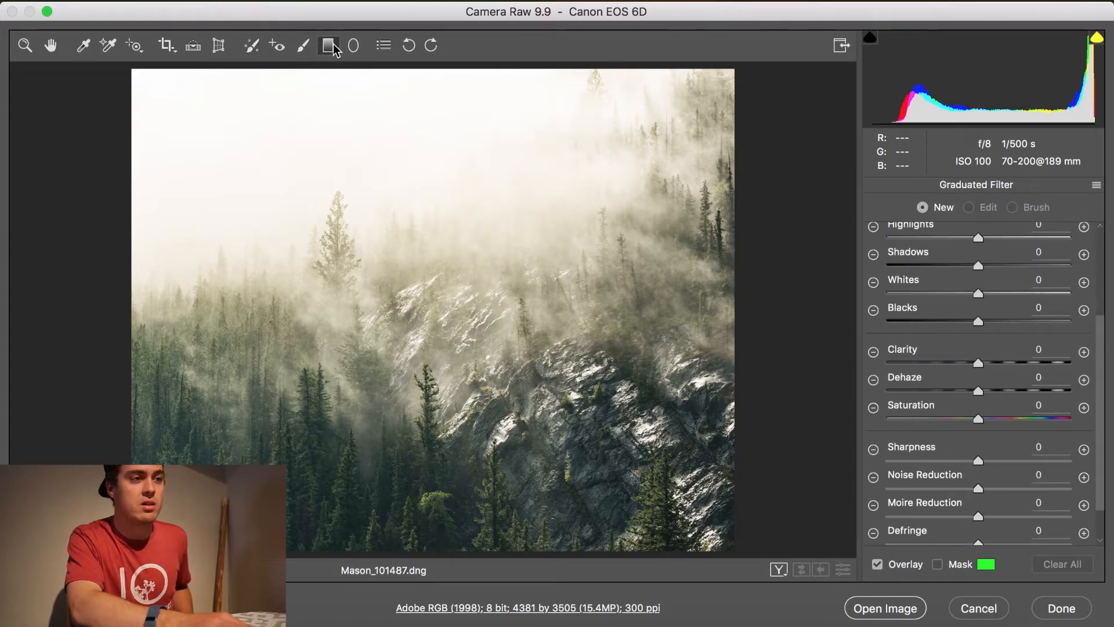
scroll(1053, 343, up, 5)
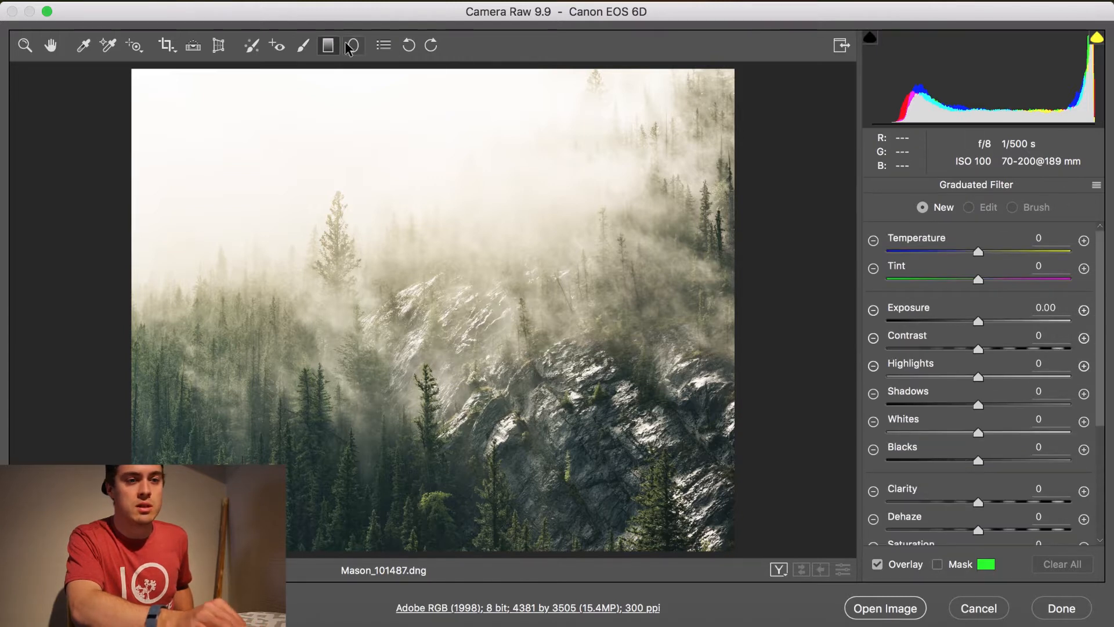
click(25, 46)
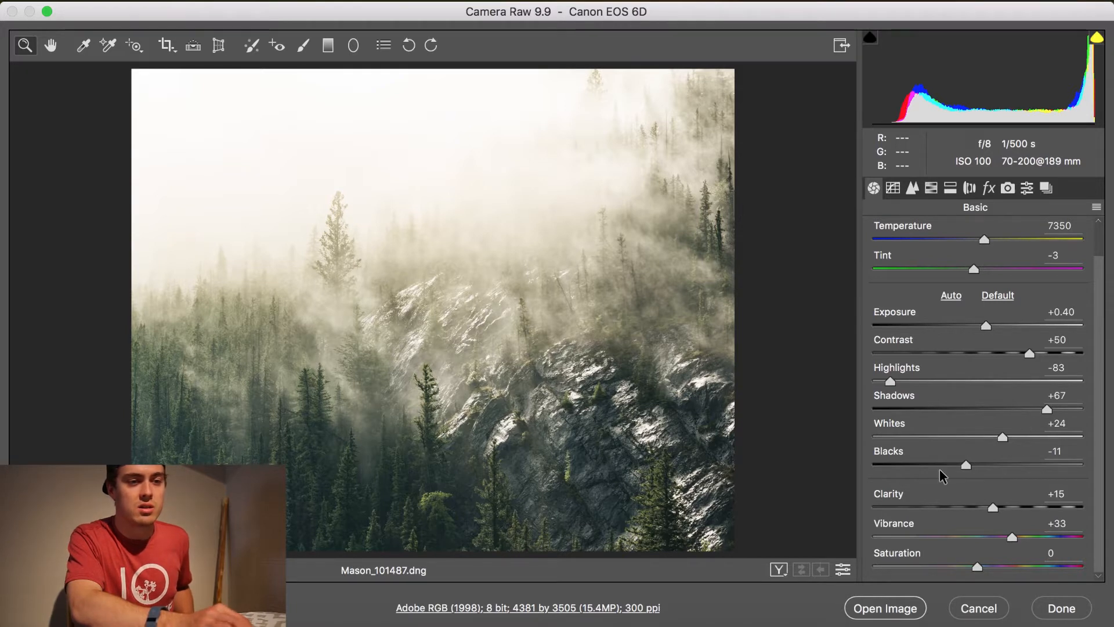
Step: Review the parametric and point tone curves before returning to the Basic adjustments
click(895, 190)
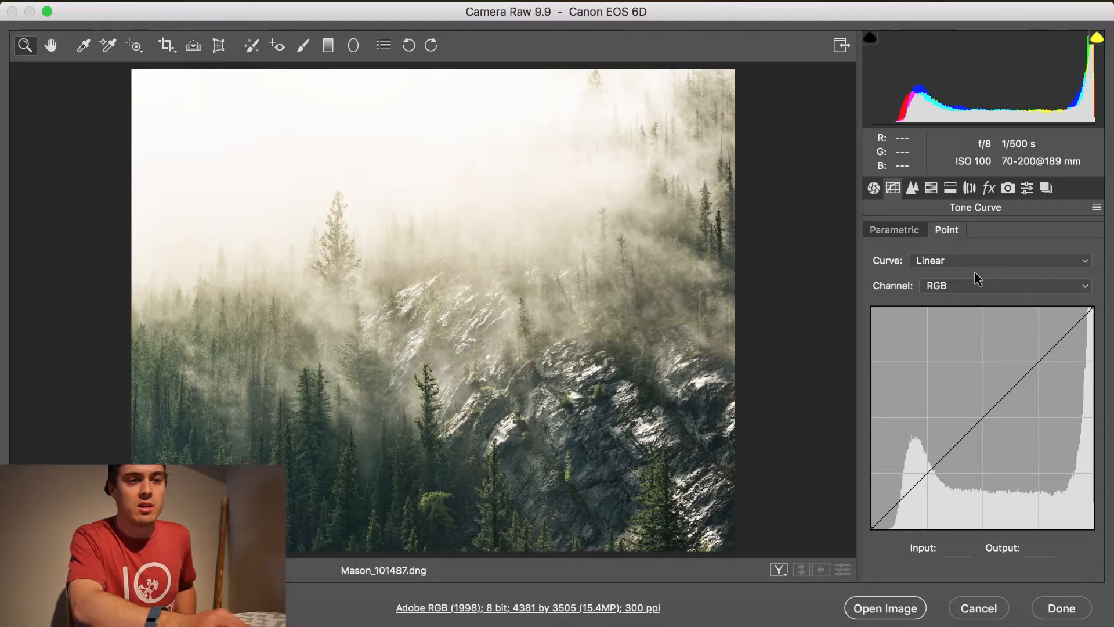
click(896, 229)
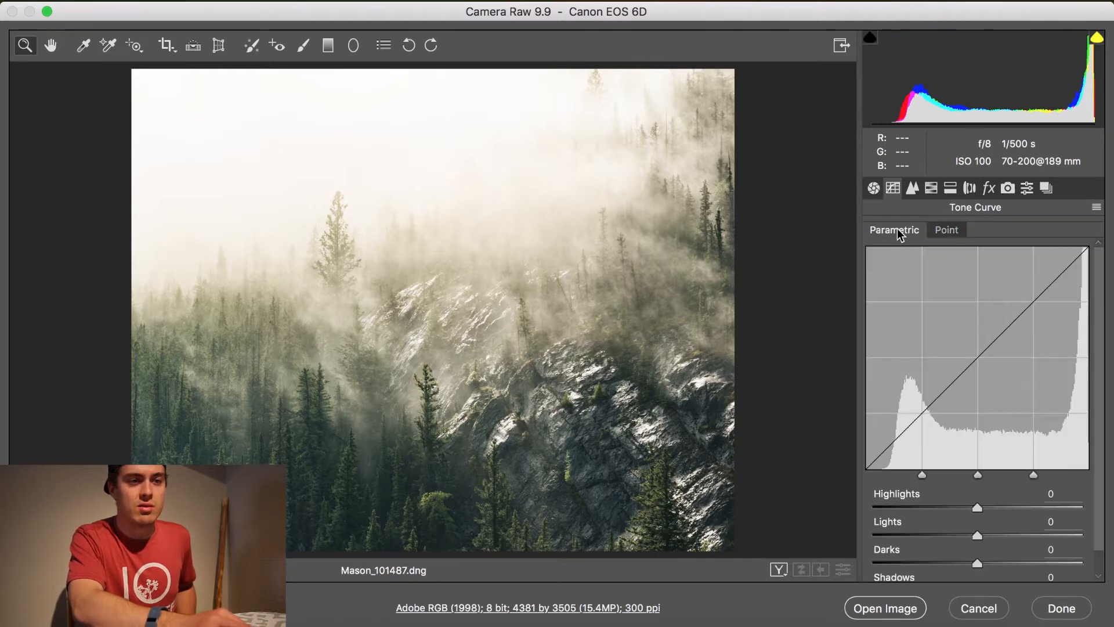
click(946, 231)
click(874, 188)
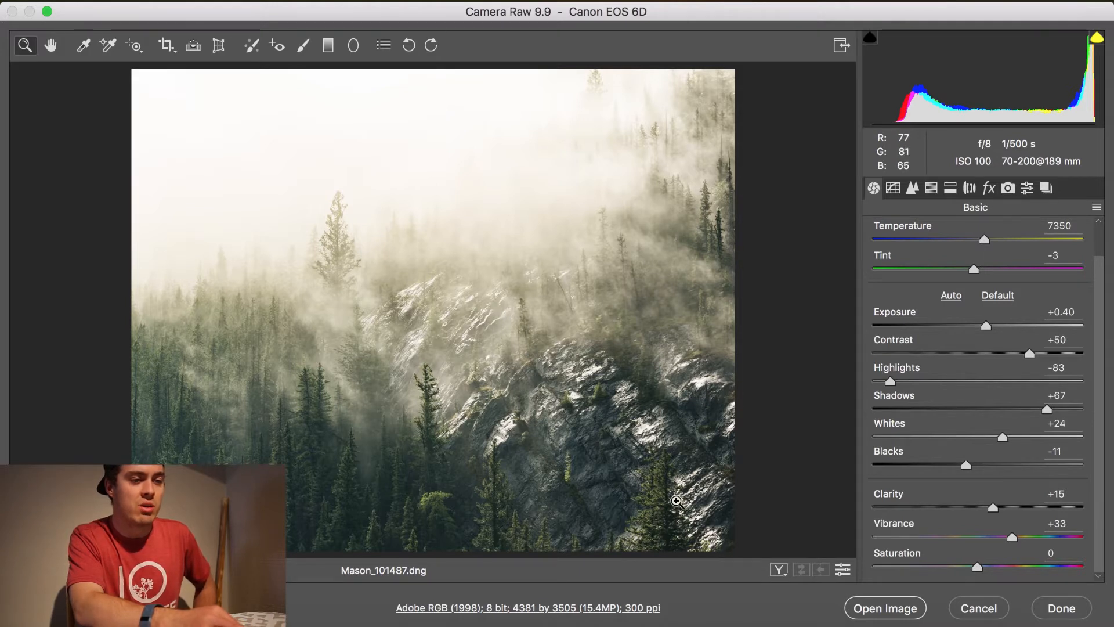
right_click(676, 500)
click(662, 442)
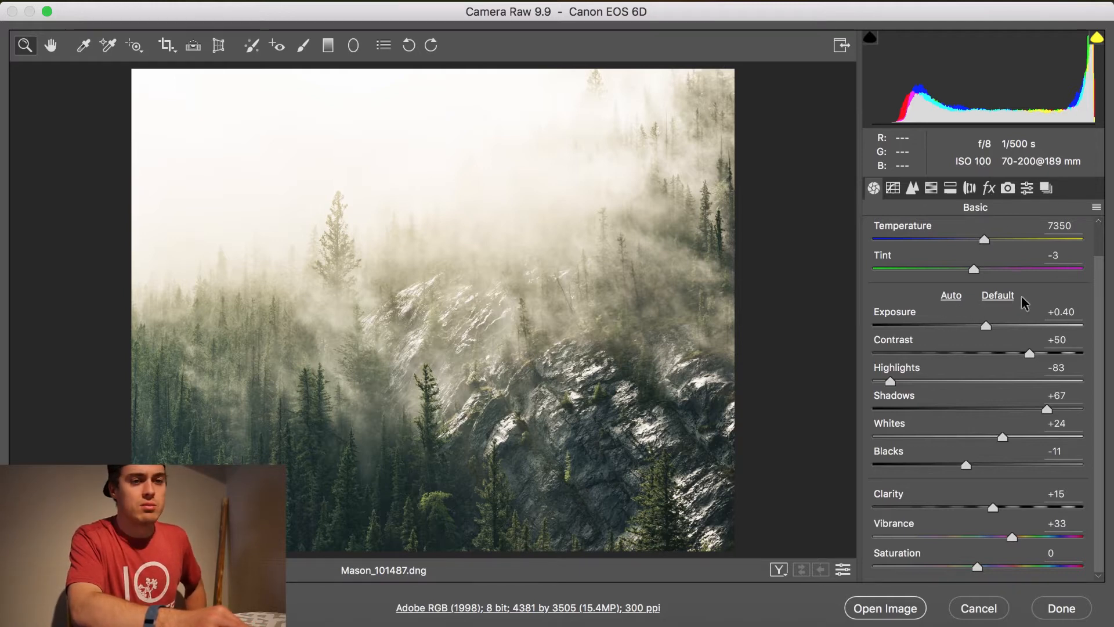
Step: Apply the Camera Raw Defaults to compare the unedited photo, and undo the change to restore the custom settings
click(1097, 208)
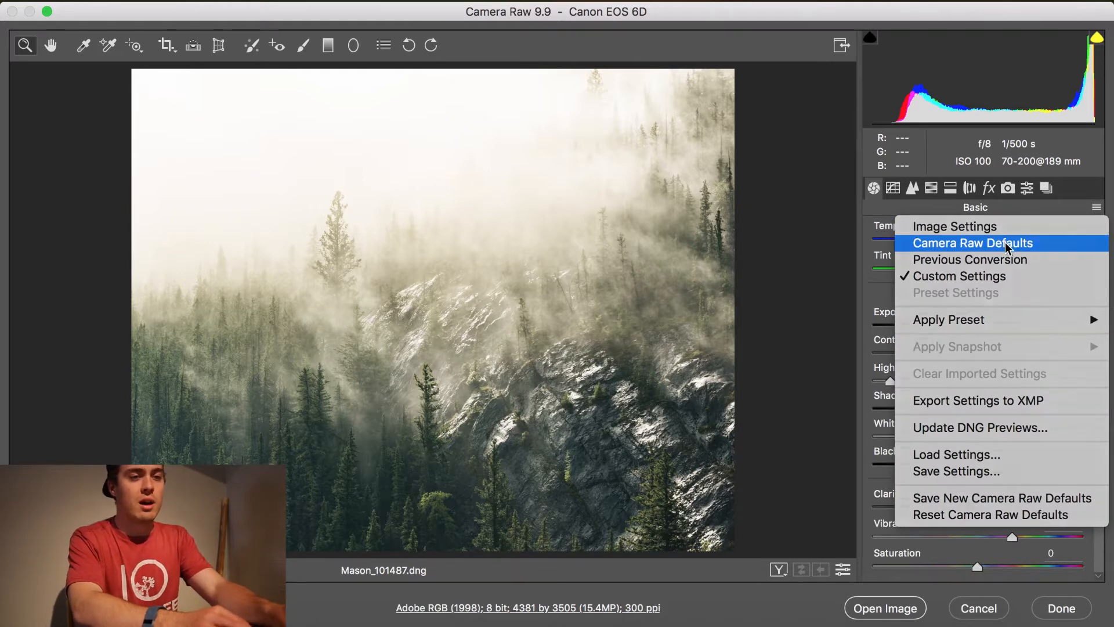
click(1007, 244)
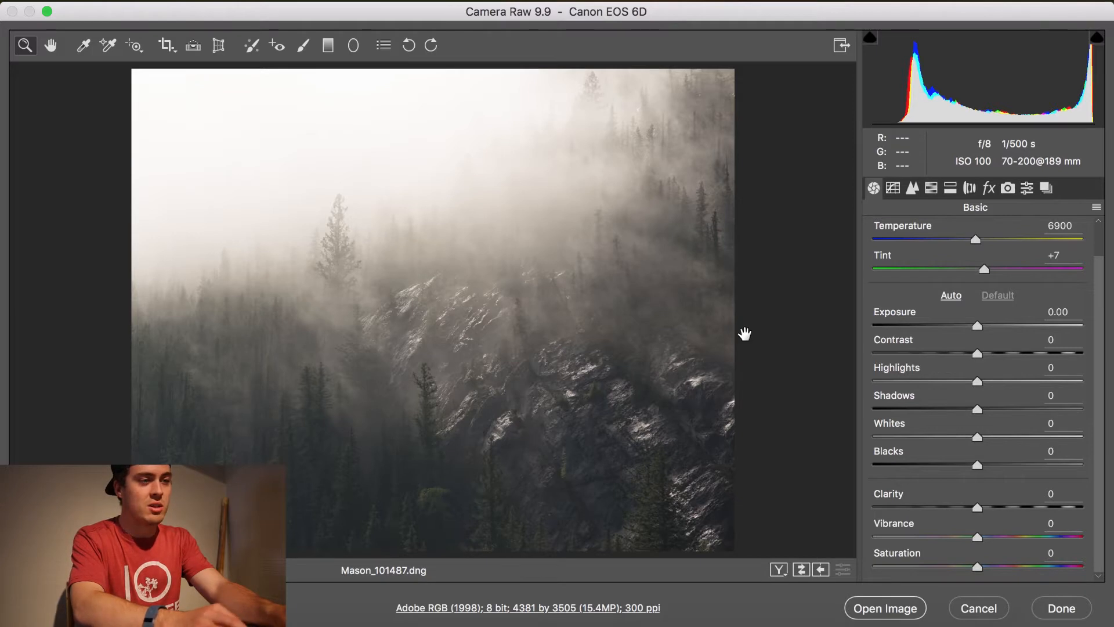
key(super+z)
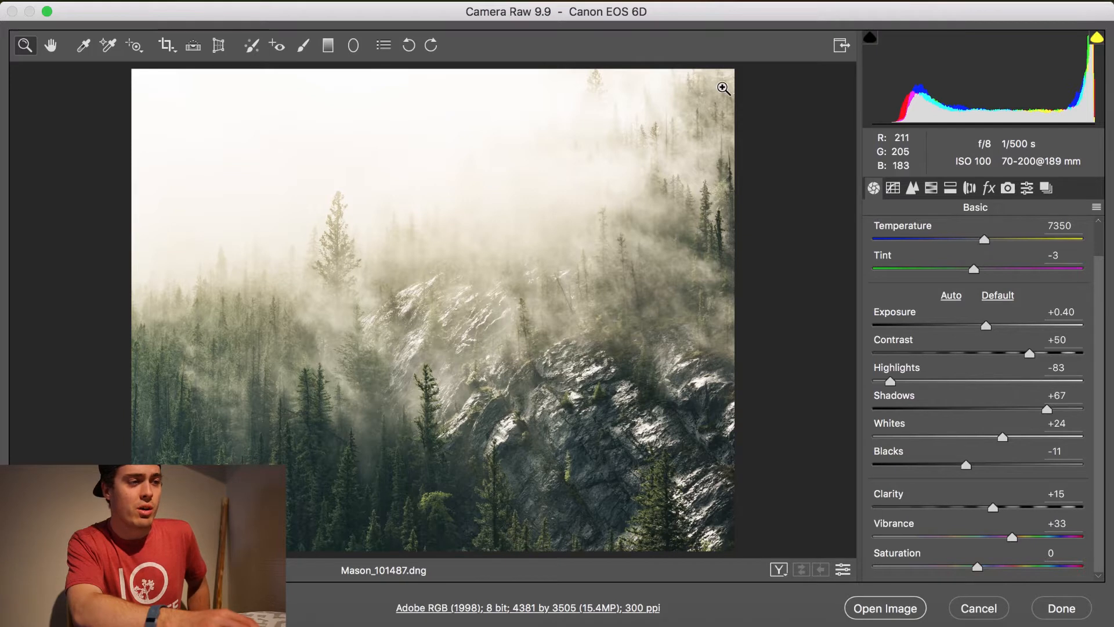
scroll(1012, 328, up, 2)
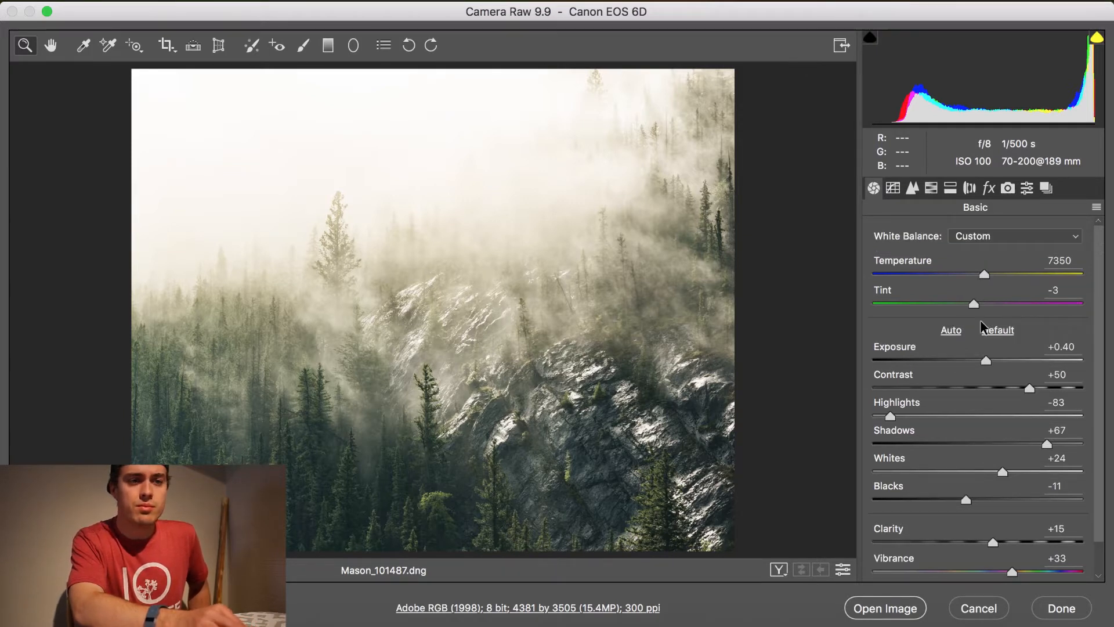